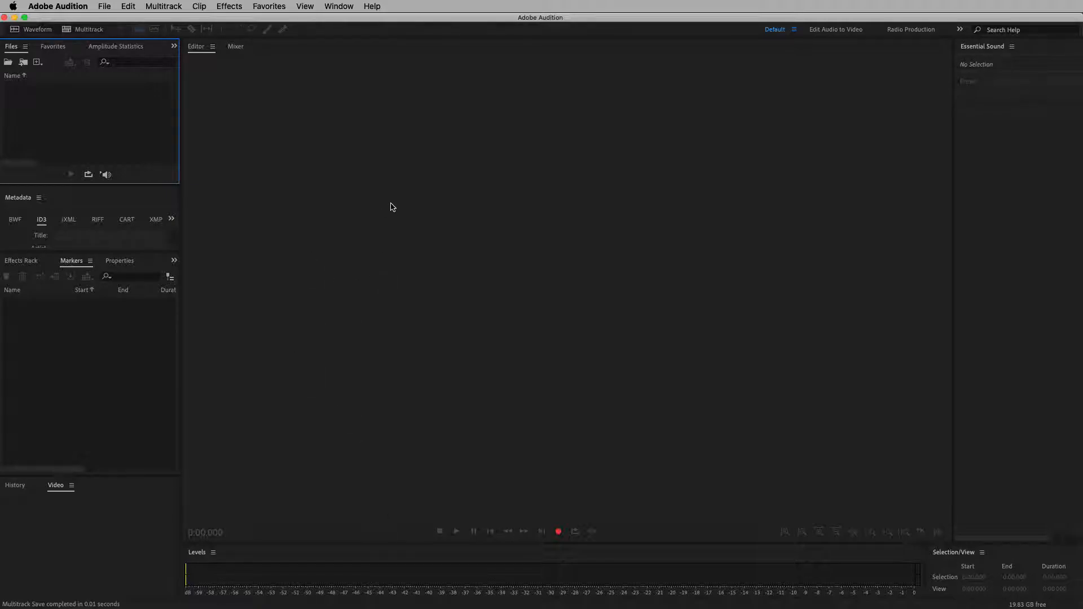
# Start a new multitrack session and name it Demo-Recording-01.
pyautogui.click(105, 5)
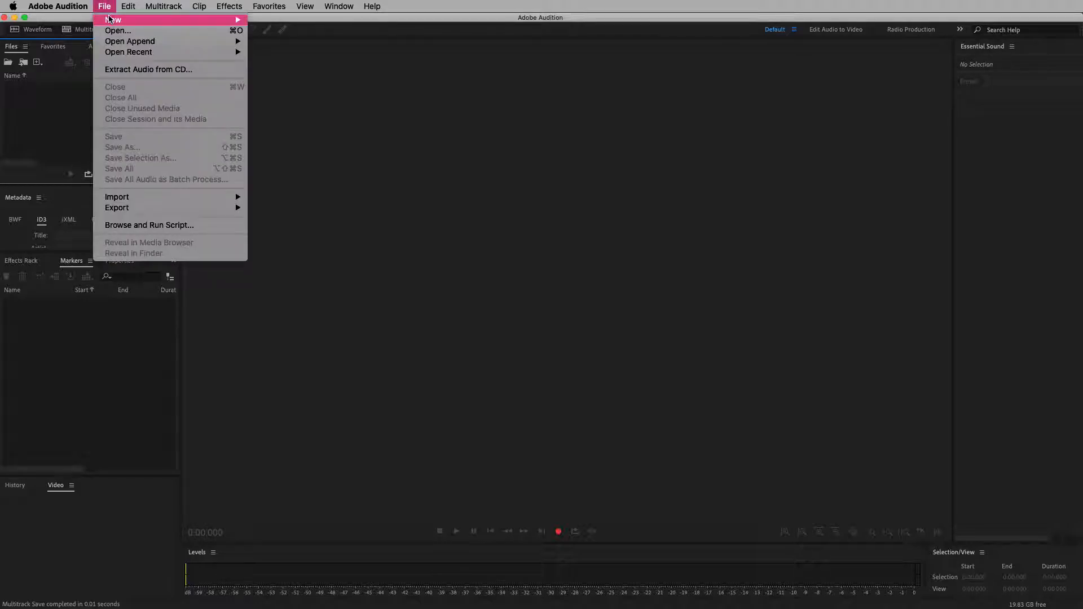
pyautogui.moveTo(113, 19)
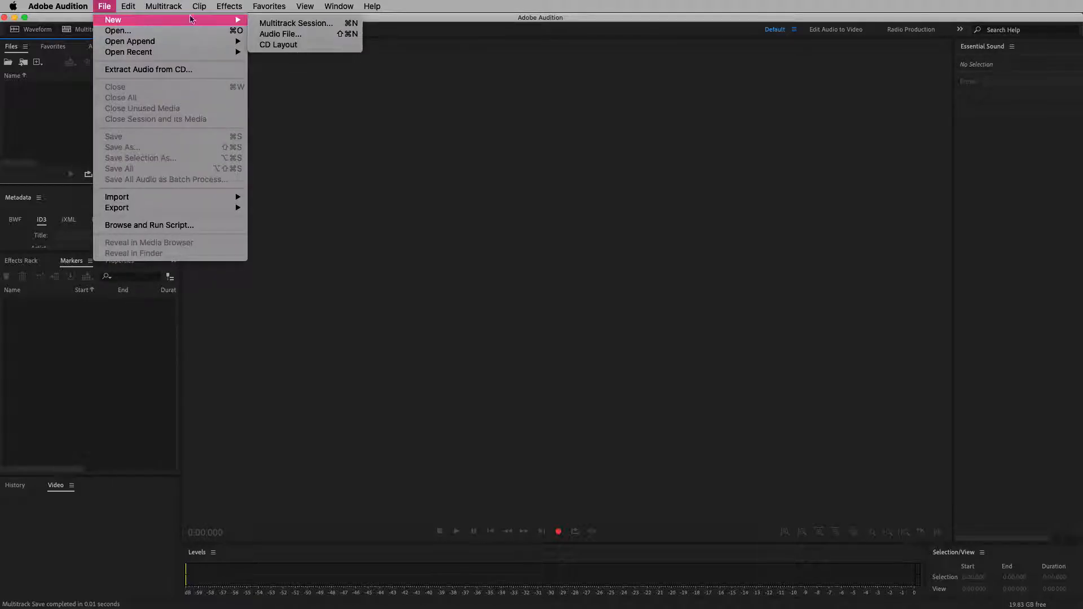
pyautogui.click(315, 25)
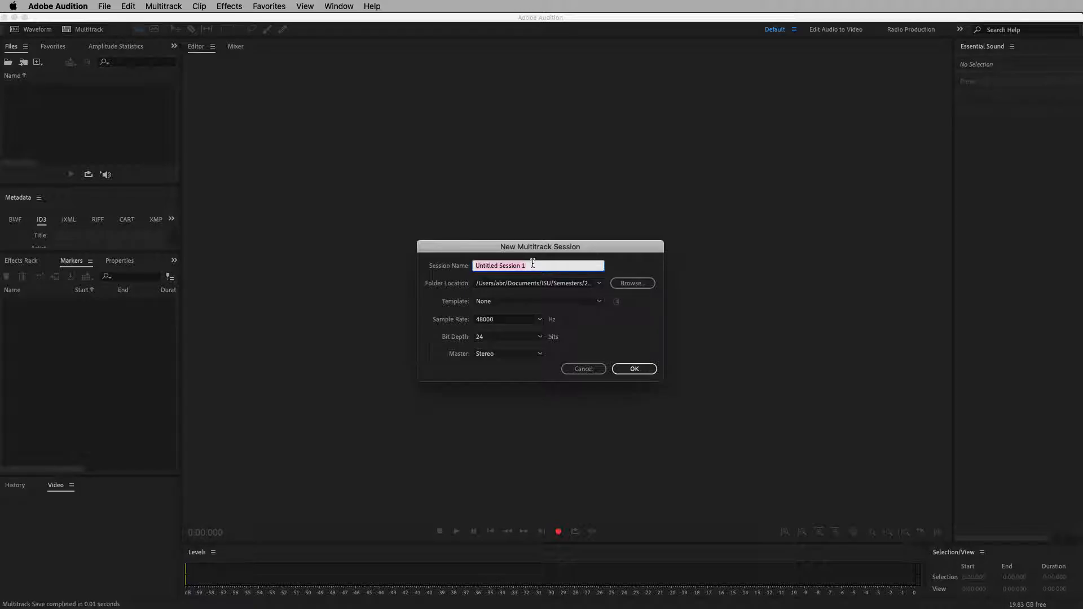
pyautogui.write('Demo-Recording-01')
# Store the session in a new folder named Demo-Recording inside 01 Test and create it with the current audio settings.
pyautogui.click(648, 283)
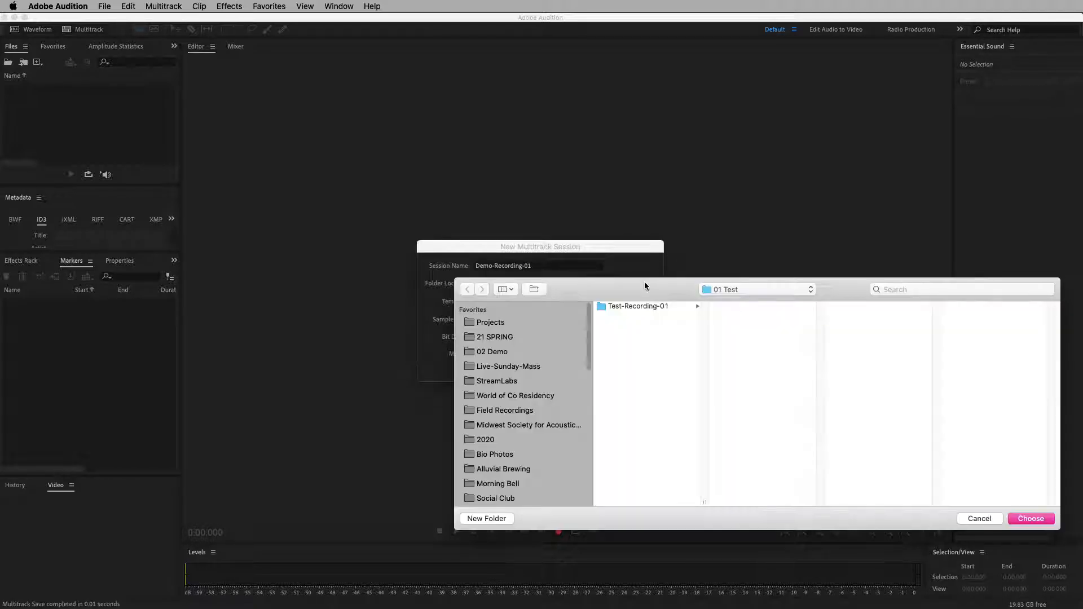
pyautogui.click(487, 520)
pyautogui.write('Demo-Recording')
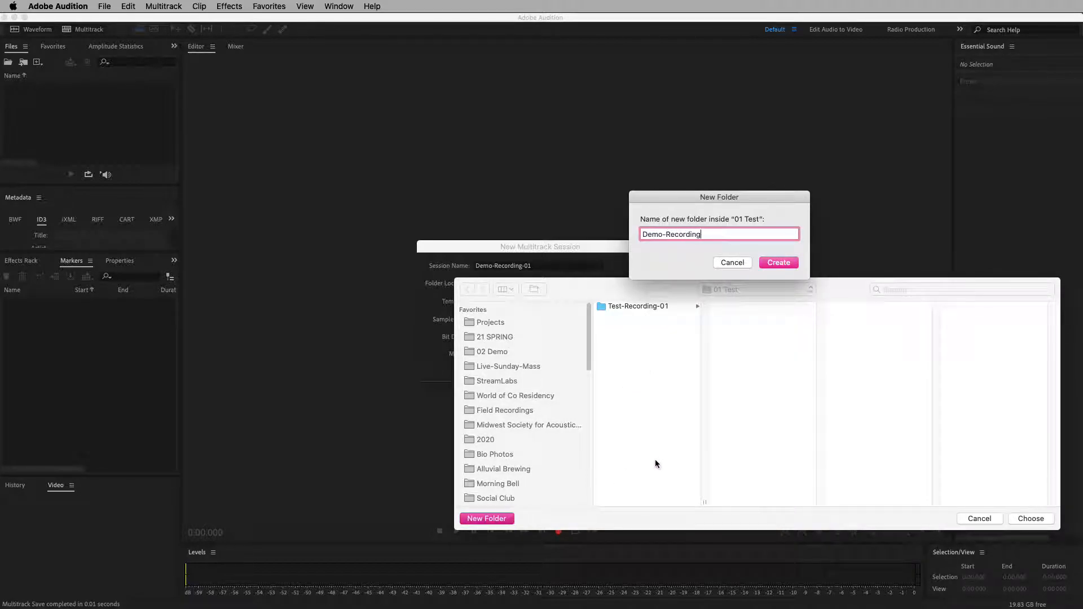
pyautogui.click(790, 263)
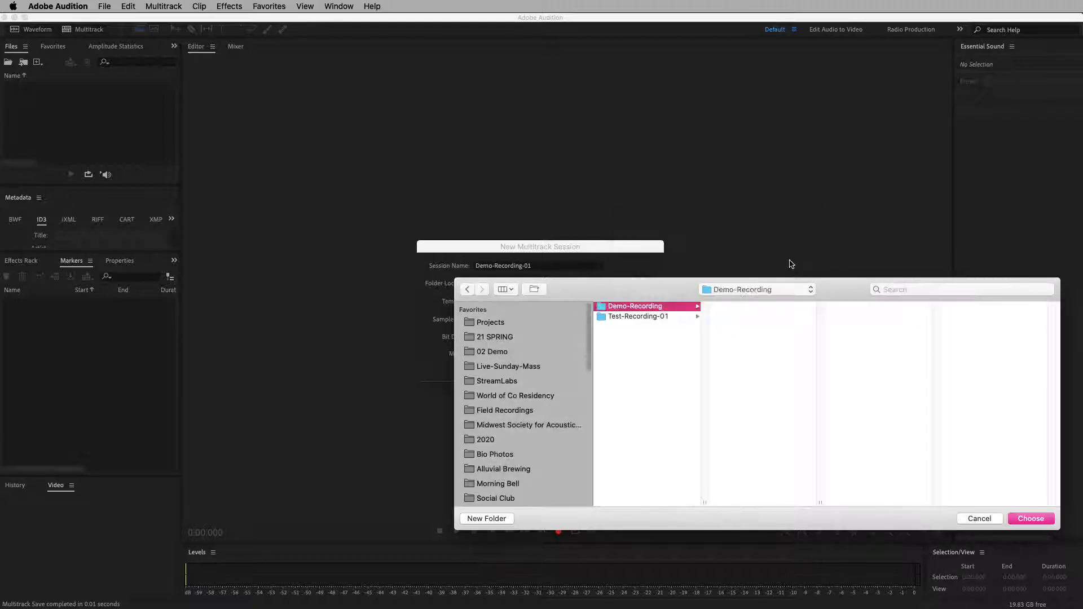
pyautogui.click(1043, 520)
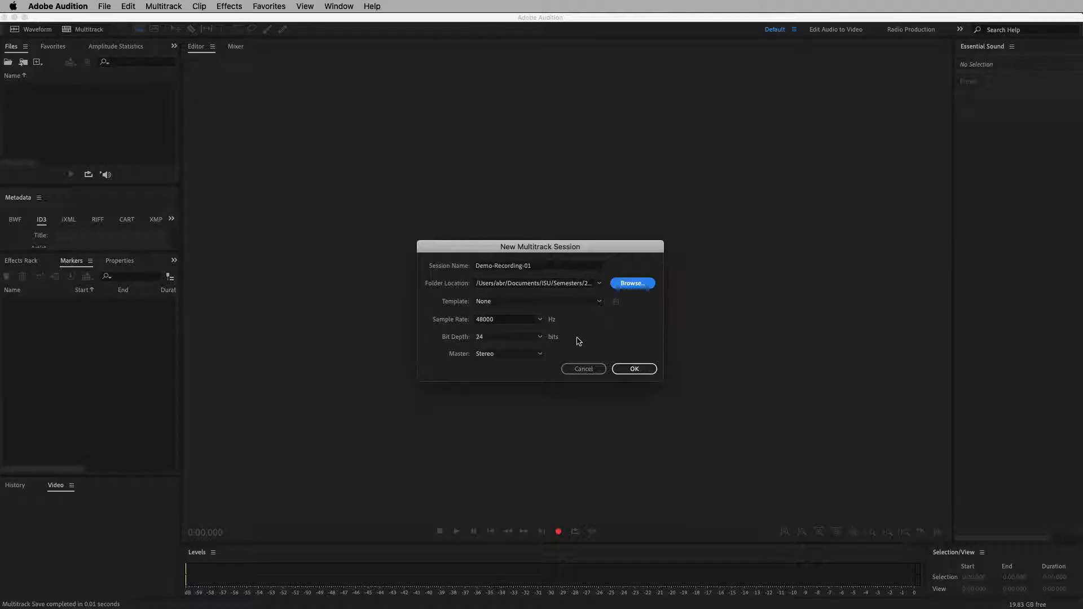
pyautogui.click(643, 370)
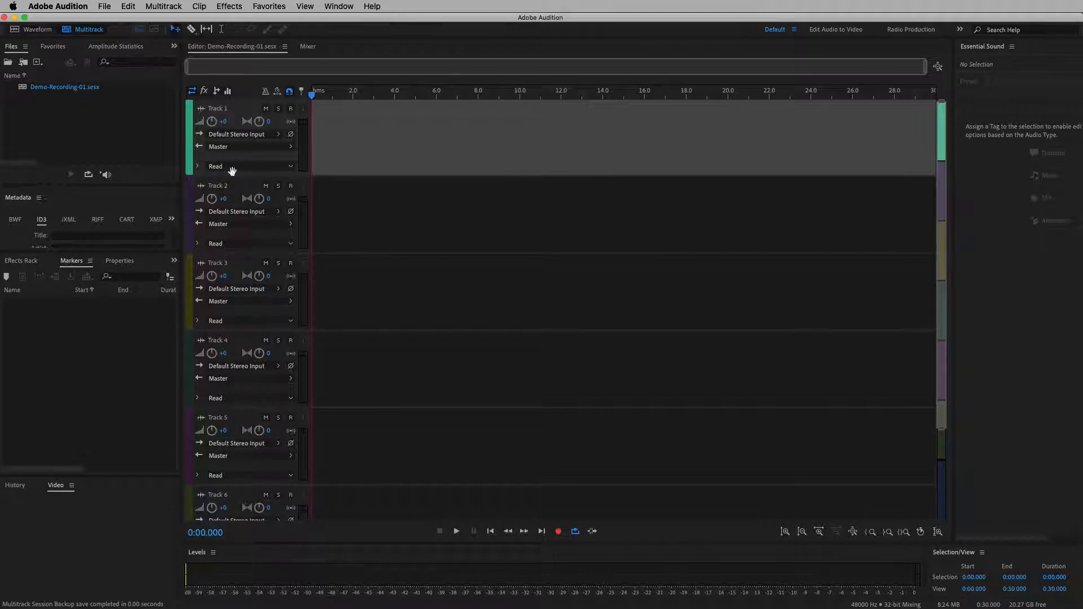
# Move the playhead to about 1.2 seconds and back to near the start of the timeline.
pyautogui.click(319, 97)
pyautogui.moveTo(319, 97)
pyautogui.mouseDown()
pyautogui.moveTo(496, 96)
pyautogui.moveTo(337, 96)
pyautogui.mouseUp()
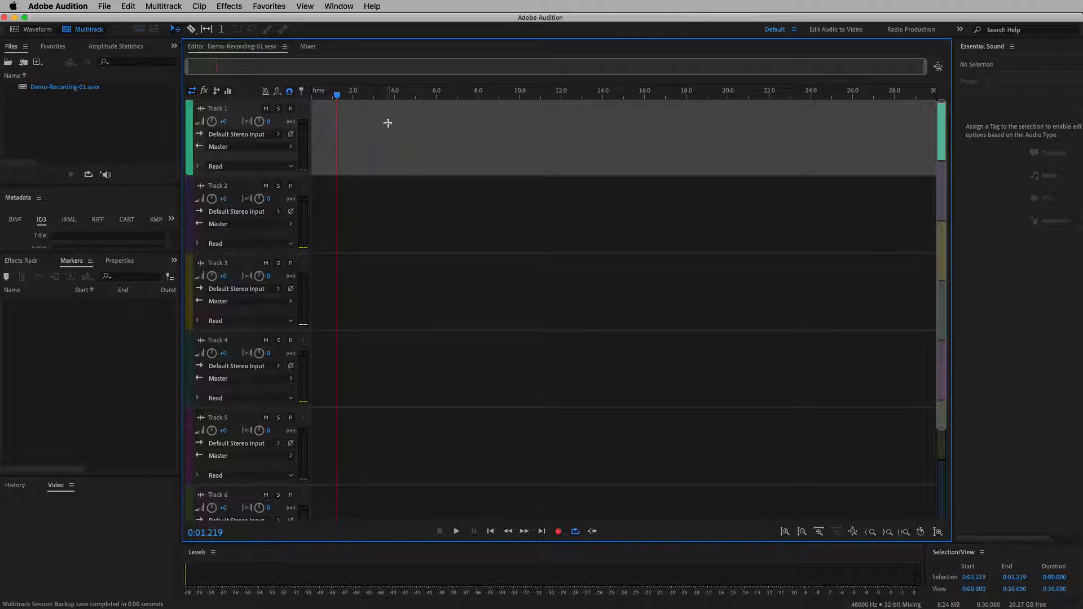
pyautogui.moveTo(338, 97); pyautogui.dragTo(314, 95)
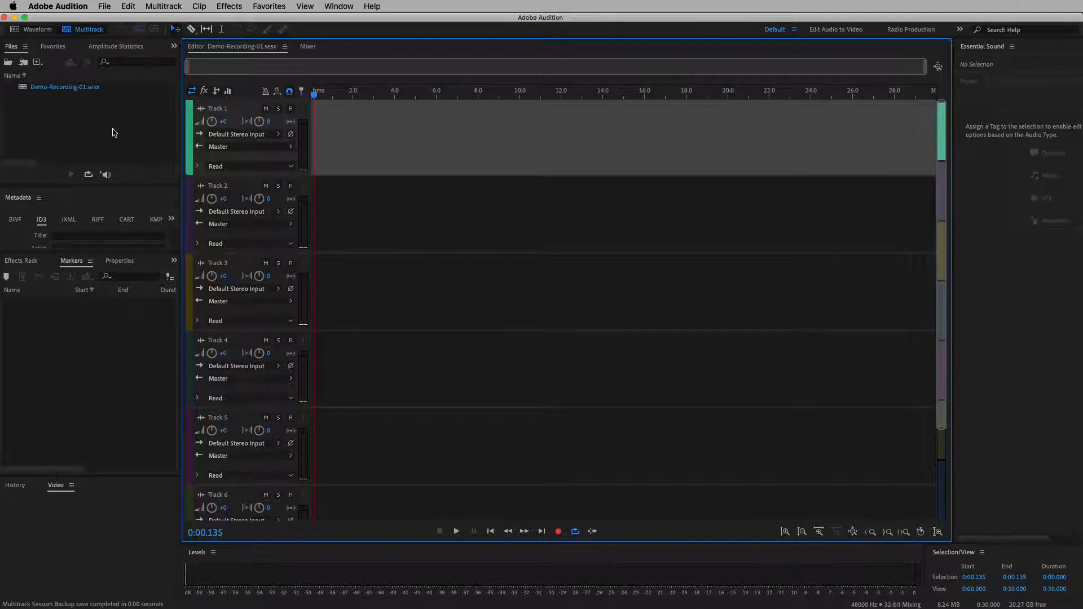
# Review the available default input and output devices in the audio hardware preferences, keeping the current choices.
pyautogui.click(75, 4)
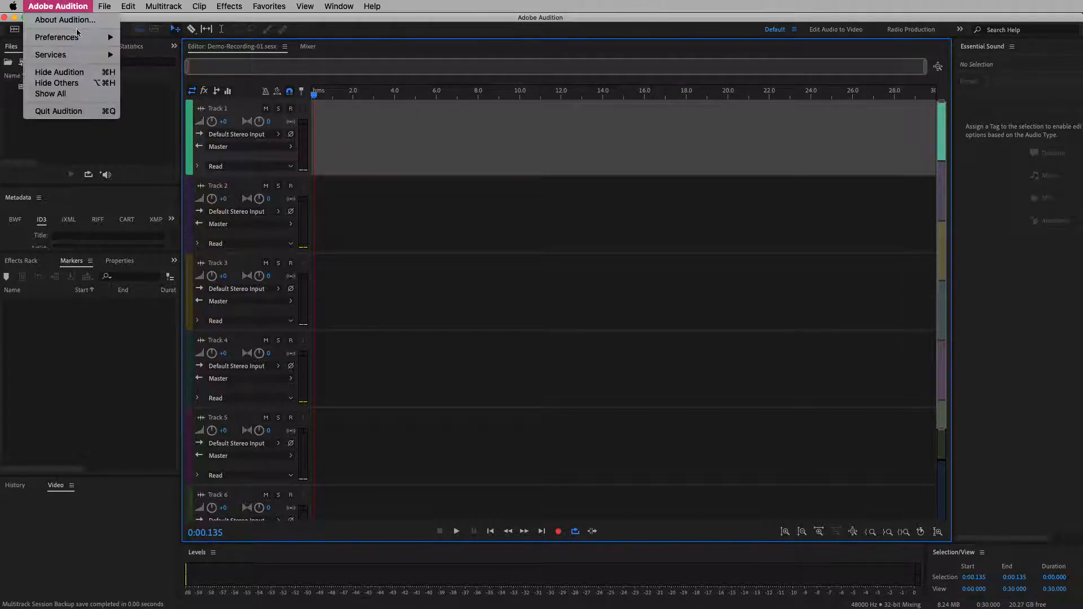
pyautogui.moveTo(75, 38)
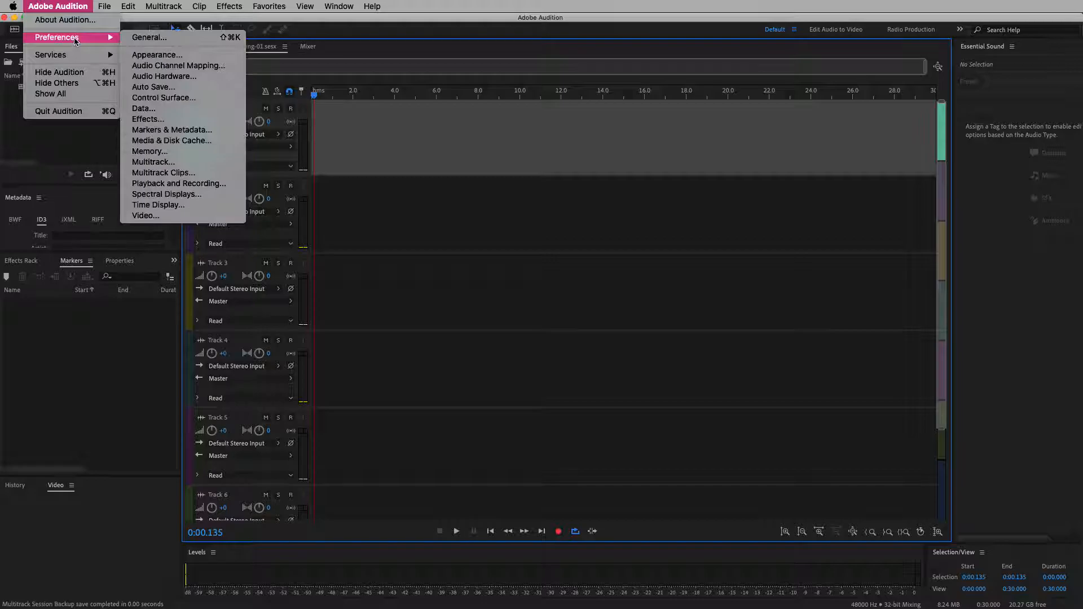
pyautogui.click(169, 77)
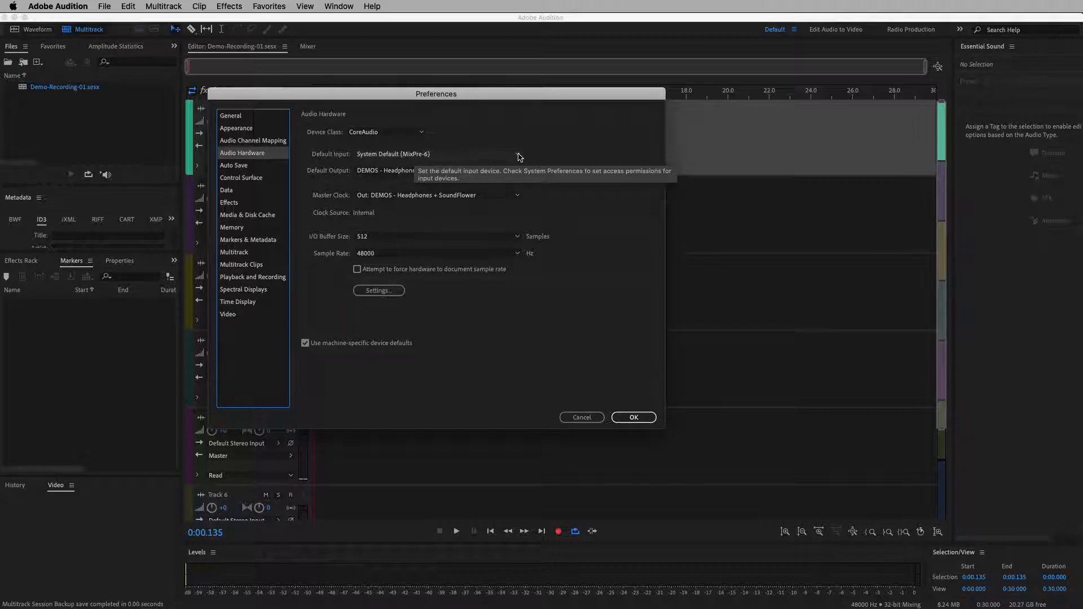
pyautogui.click(485, 155)
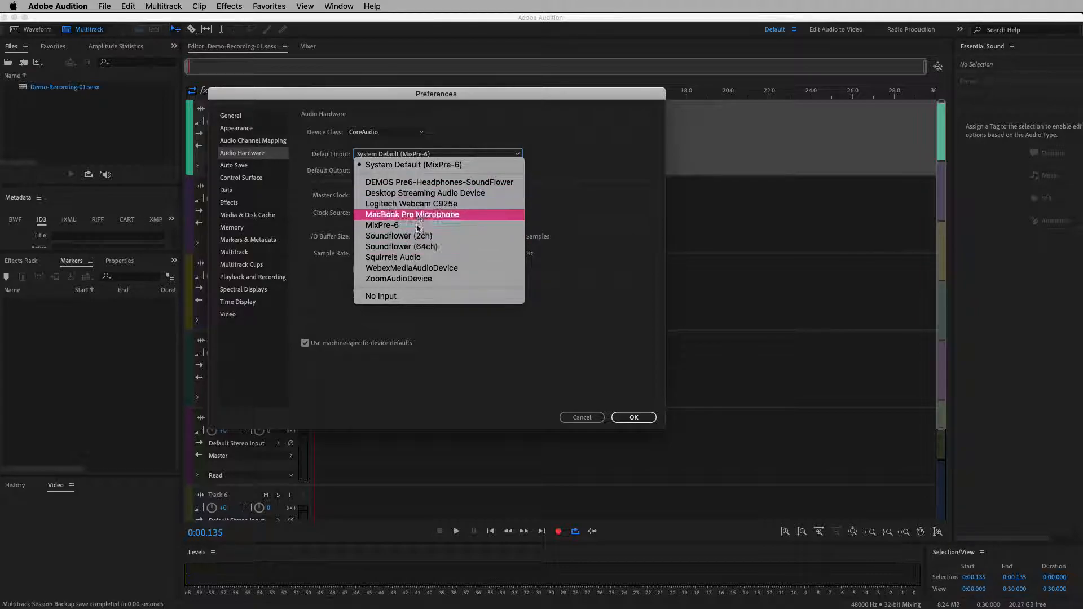
pyautogui.click(517, 139)
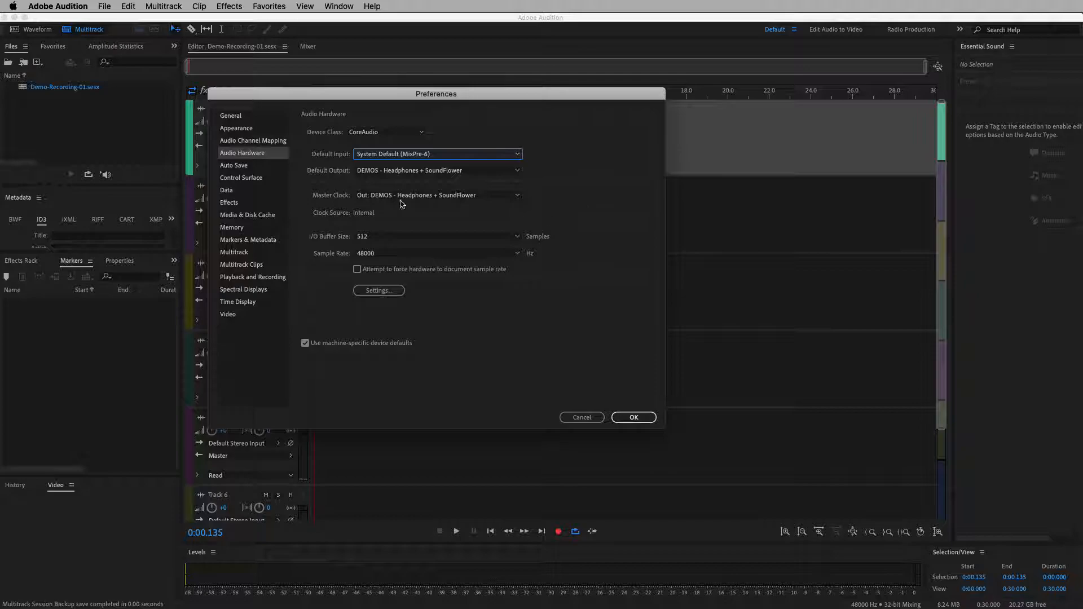
pyautogui.click(519, 173)
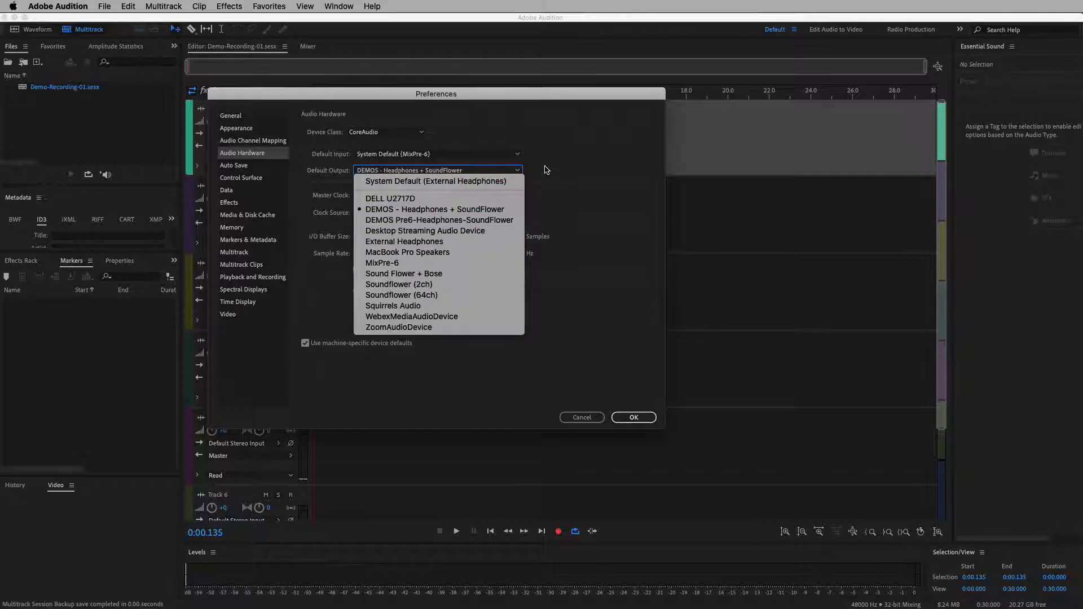
pyautogui.click(581, 165)
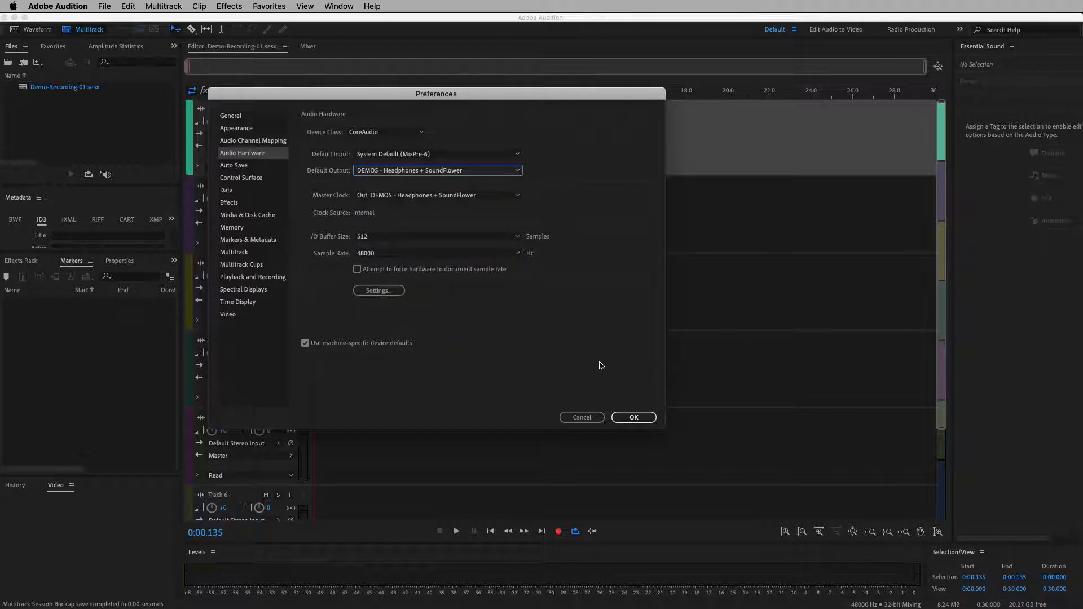
pyautogui.click(638, 418)
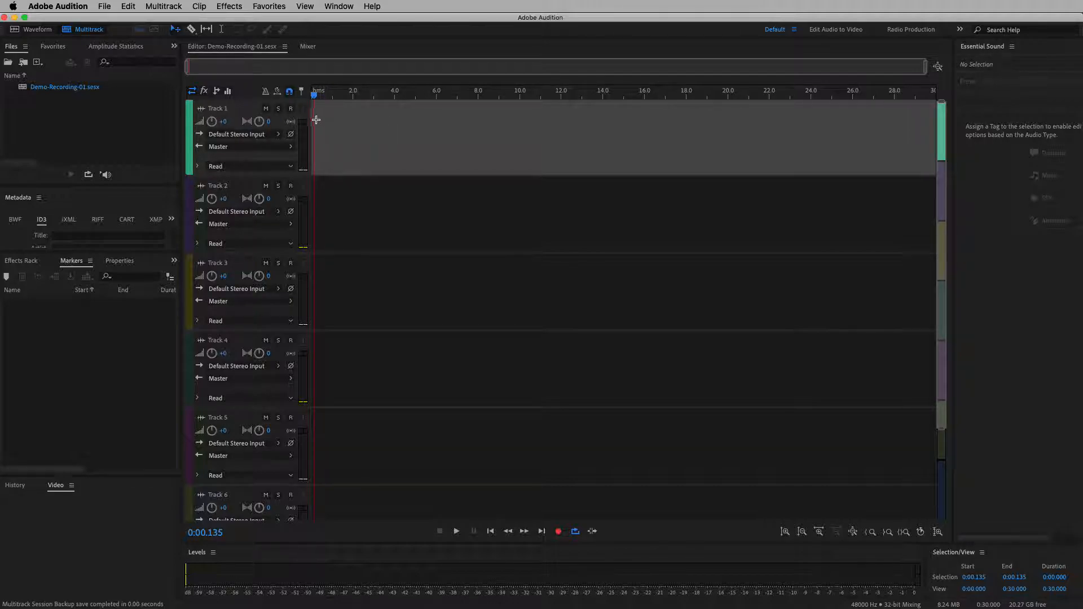
# Arm Track 1 for recording and rename it Voice Demo.
pyautogui.click(290, 108)
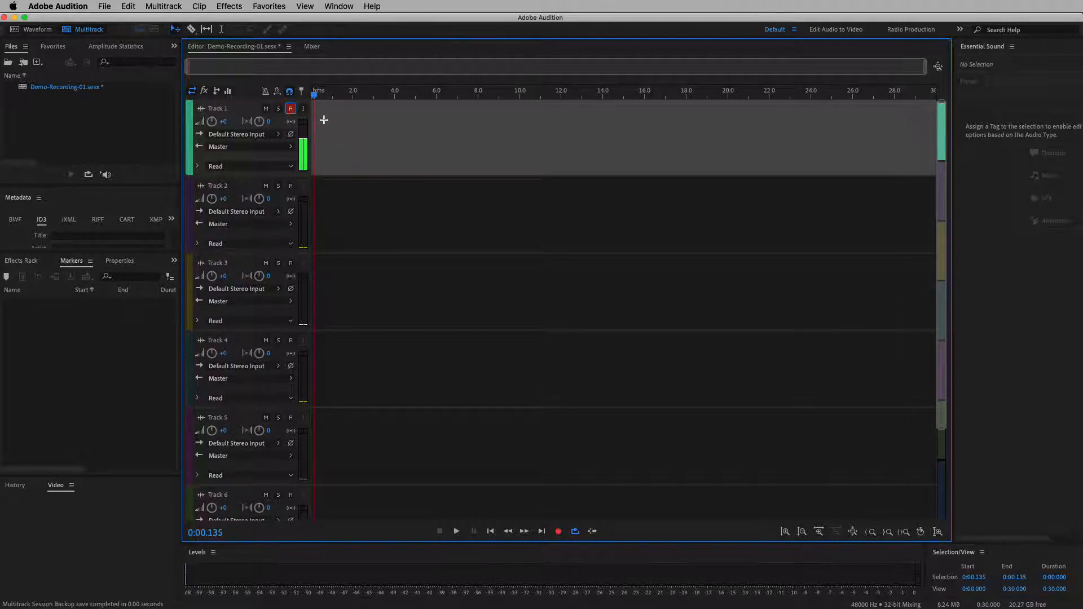
pyautogui.click(226, 111)
pyautogui.write('Voice Demo')
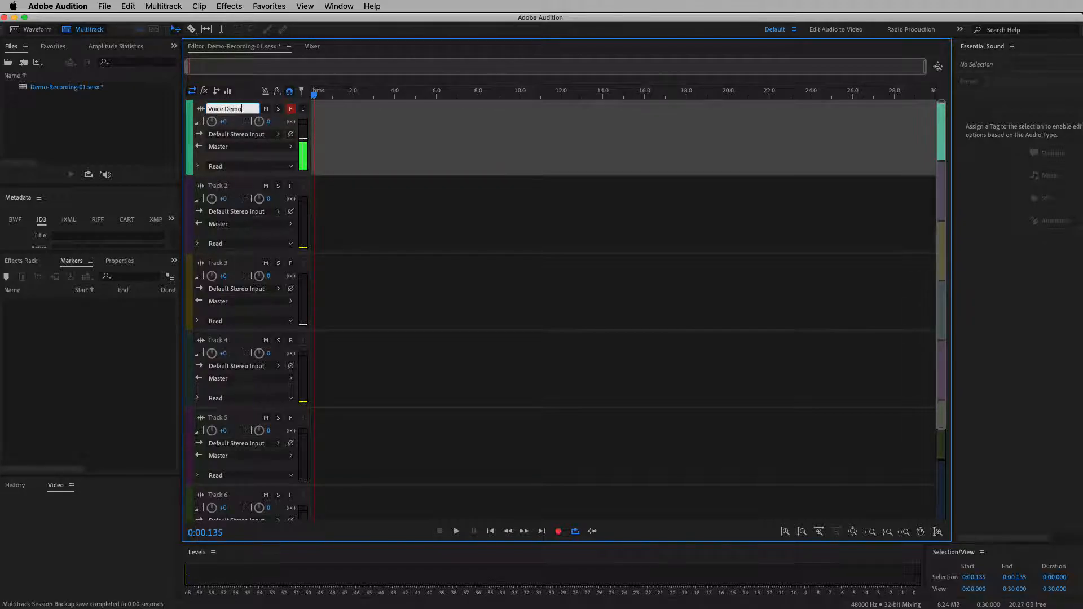
pyautogui.press('Return')
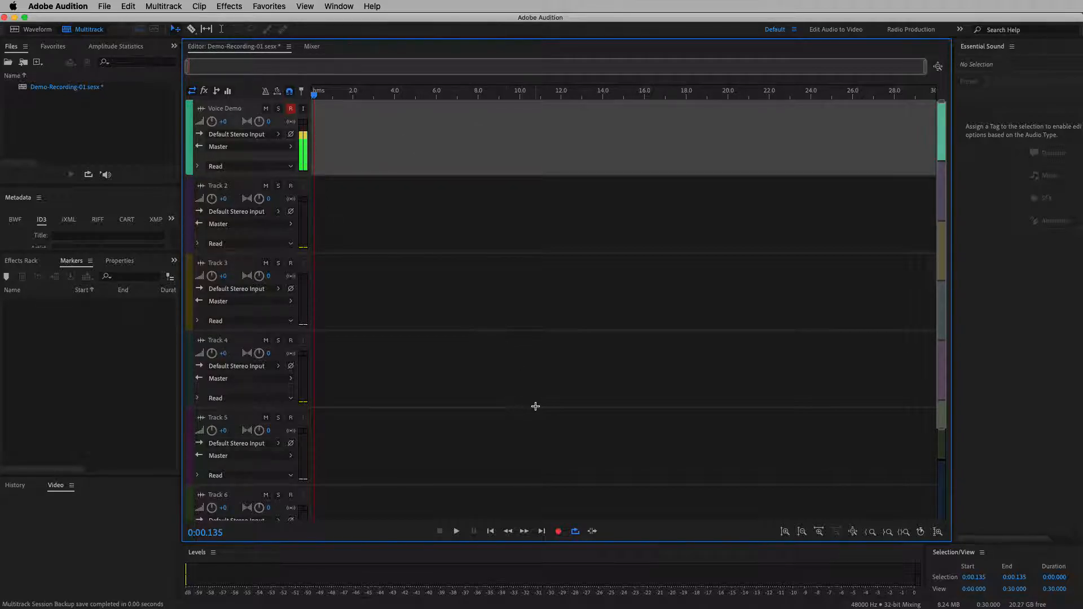
# Record a take of about 12 seconds on the Voice Demo track.
pyautogui.click(559, 532)
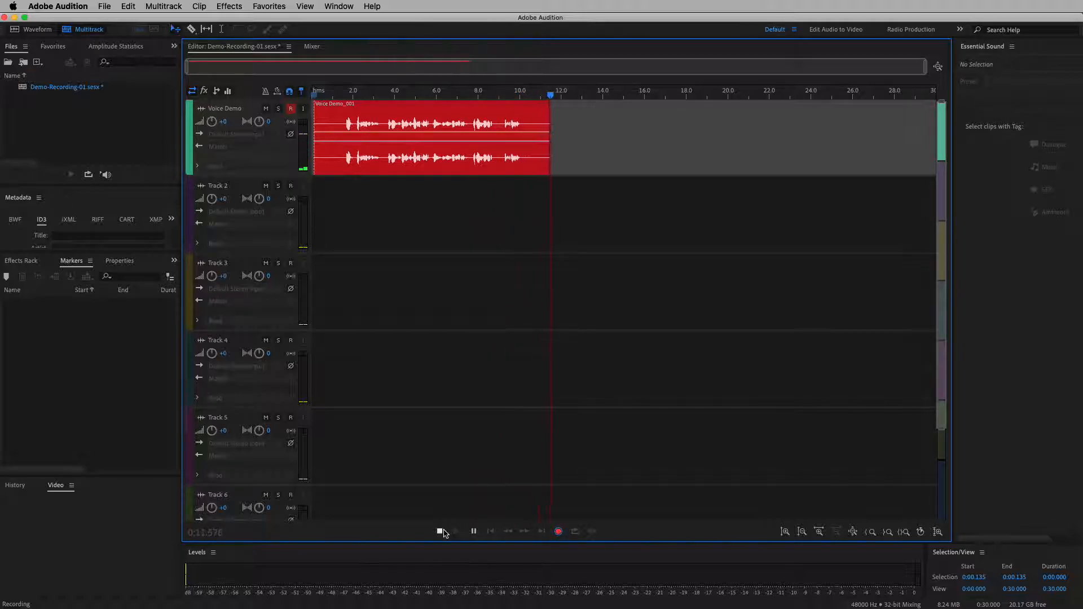
pyautogui.click(439, 531)
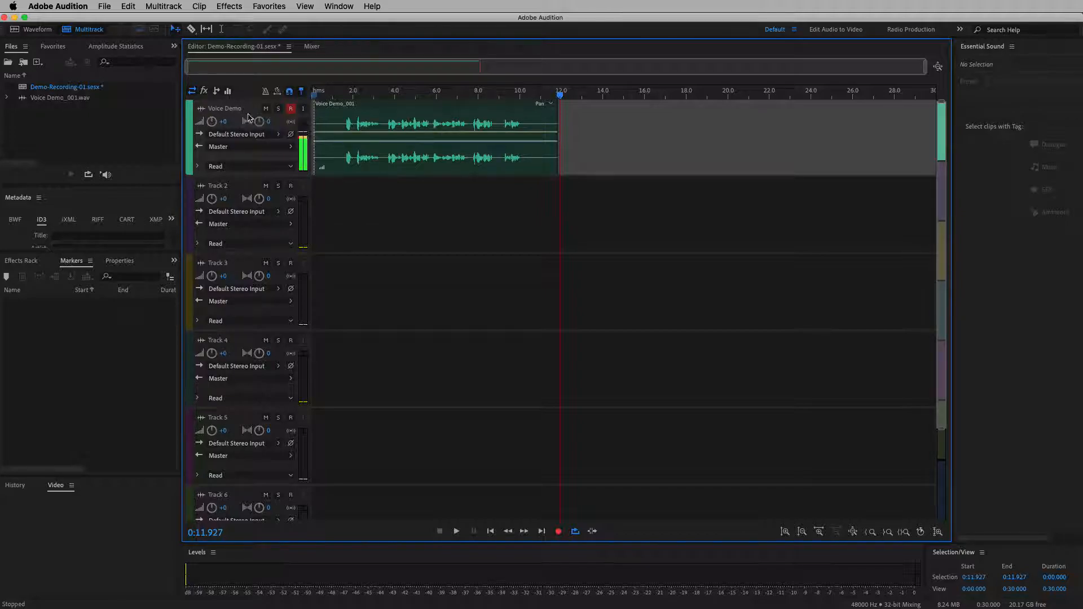
# Return the playhead to near the start of the recorded take and play it through past the speech.
pyautogui.moveTo(363, 92); pyautogui.dragTo(342, 96)
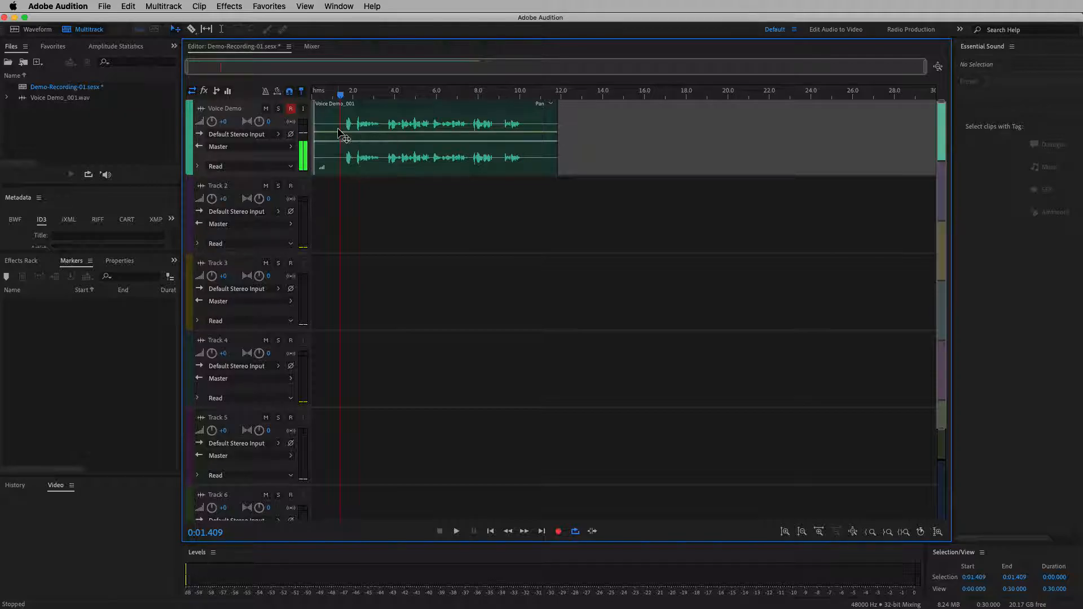
pyautogui.moveTo(342, 99); pyautogui.dragTo(317, 94)
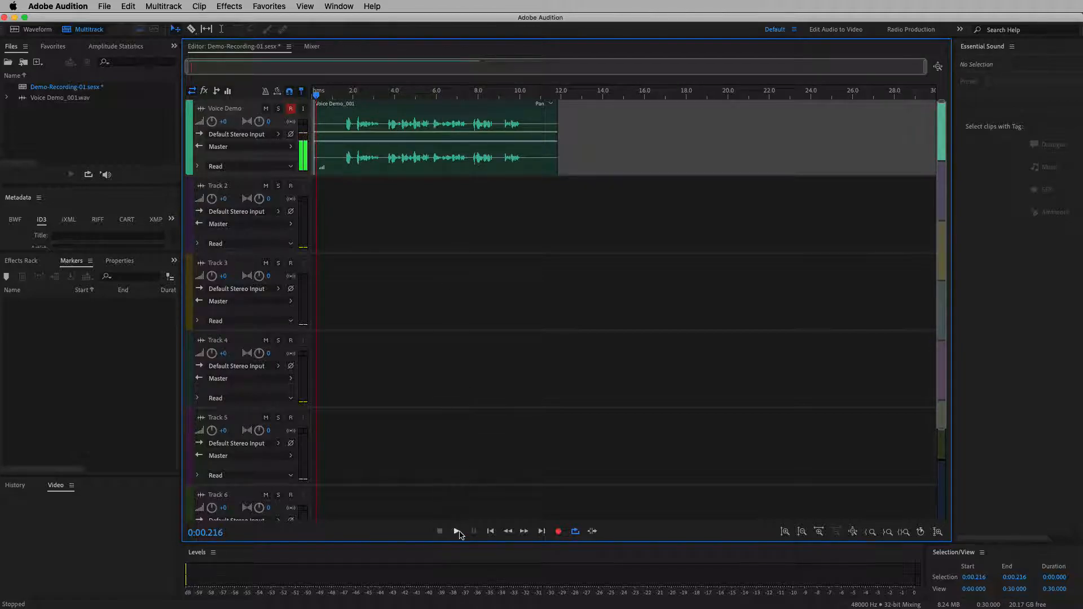
pyautogui.press('space')
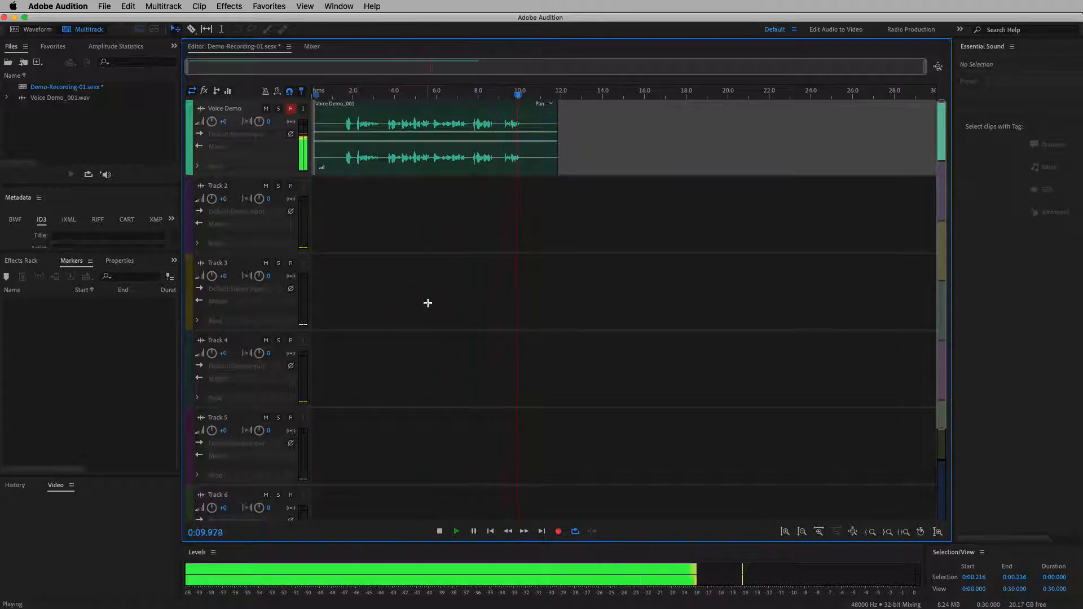
pyautogui.press('space')
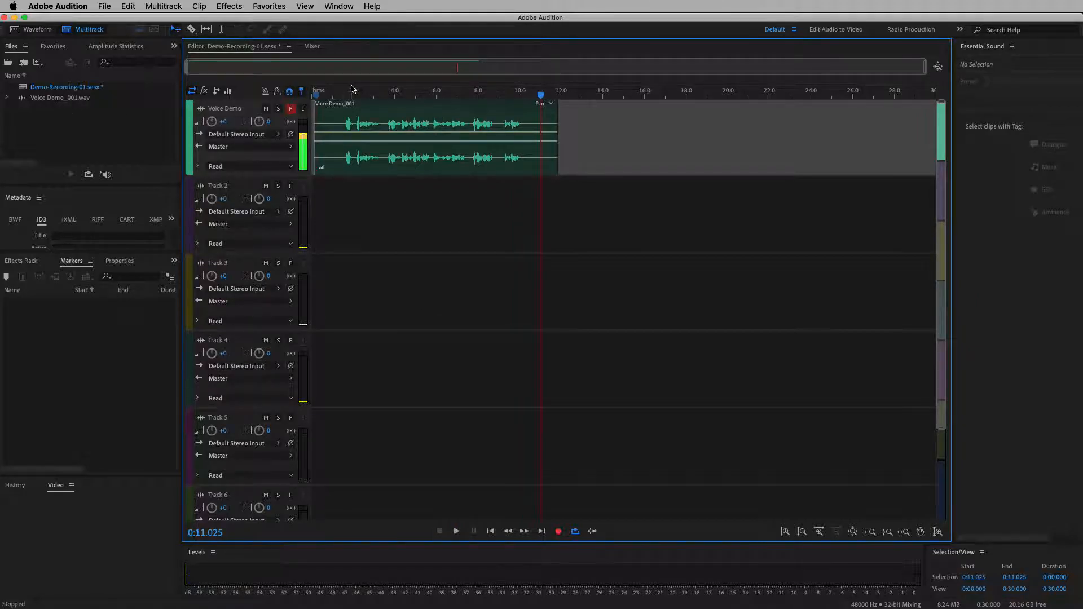
# Move the recorded clip to start at about 2.9 seconds and split it with the Razor just before and after the speech.
pyautogui.click(379, 106)
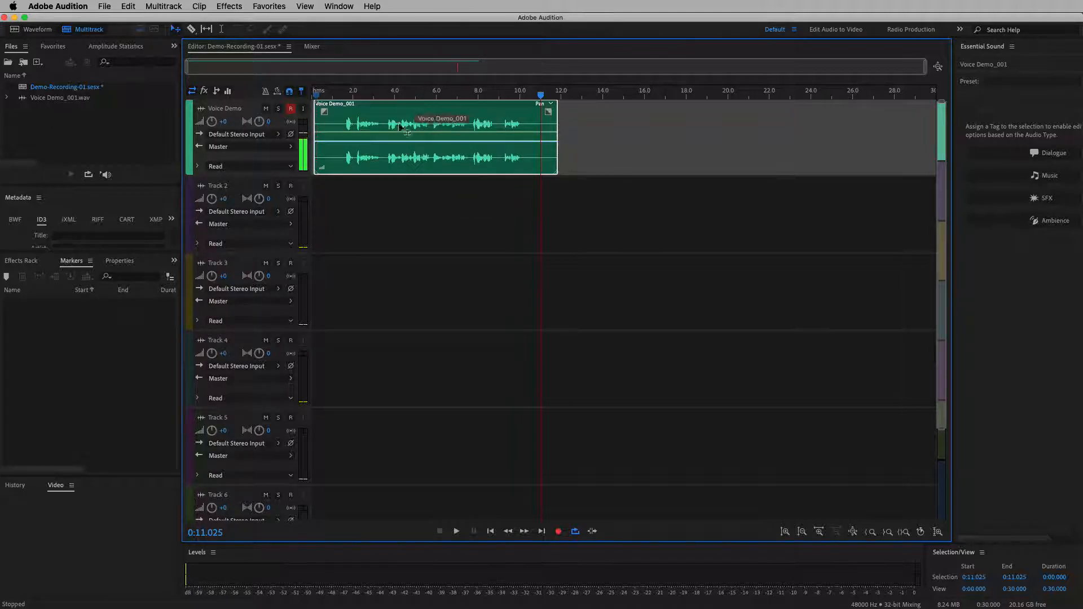
pyautogui.moveTo(400, 107); pyautogui.dragTo(453, 120)
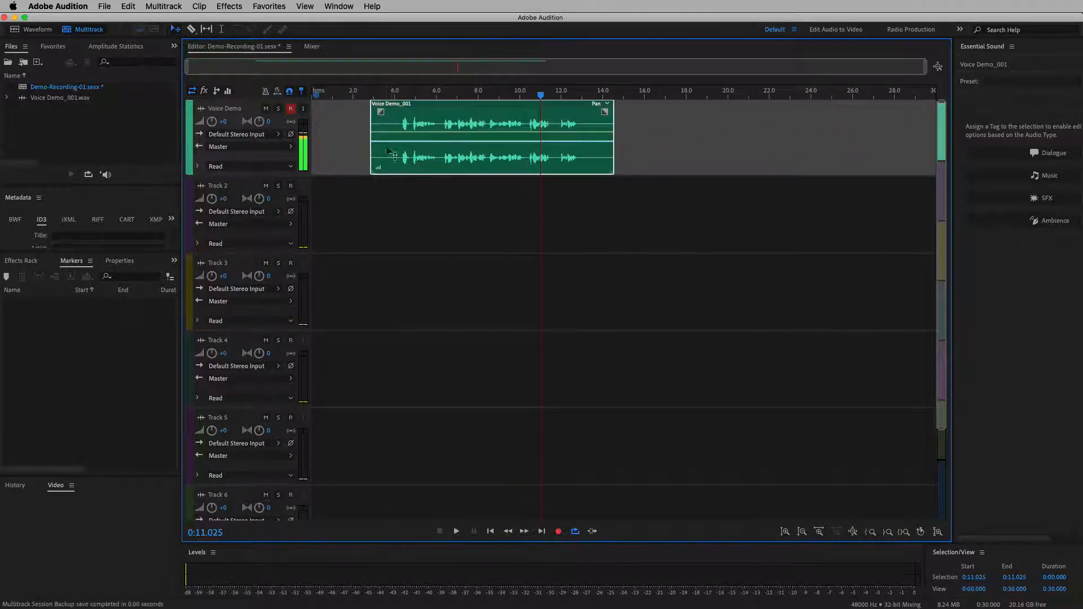
pyautogui.press('r')
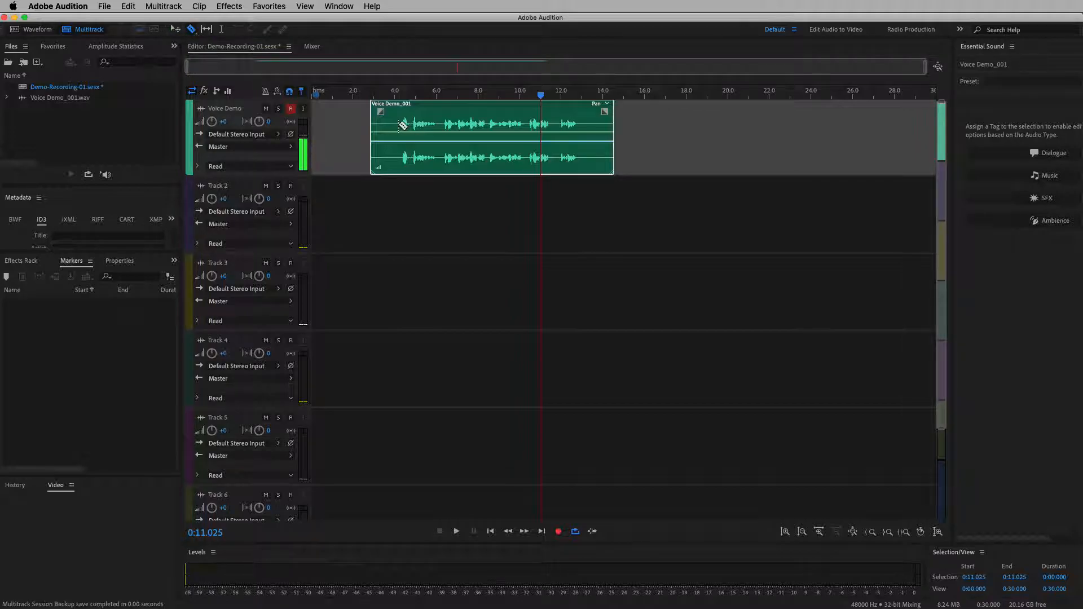
pyautogui.click(400, 135)
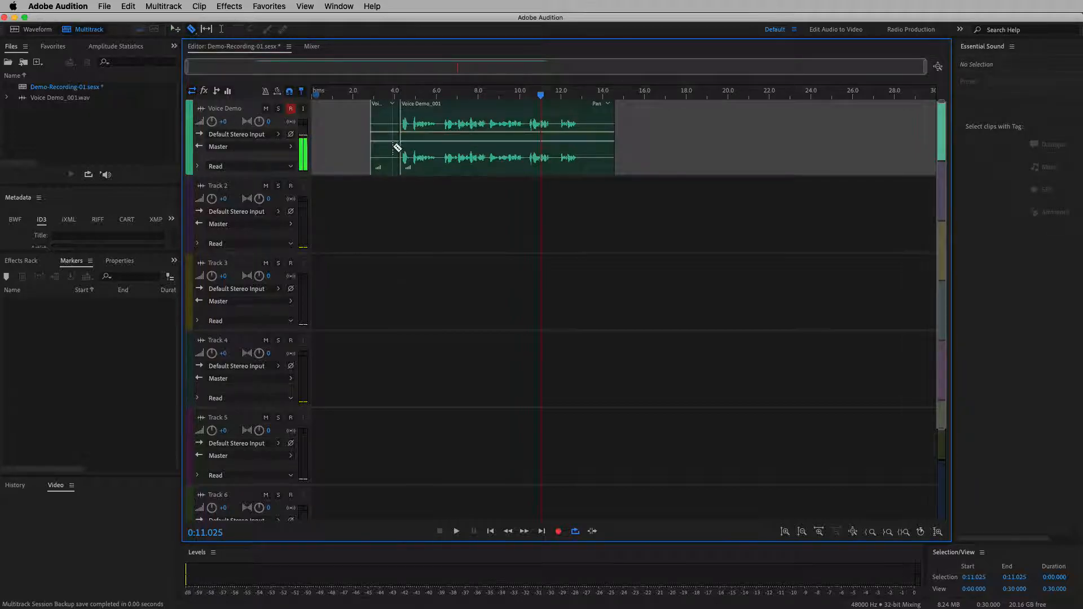
pyautogui.click(580, 118)
# Delete the silent pieces at both ends of the take and move the remaining clip to start at about 2 seconds.
pyautogui.press('v')
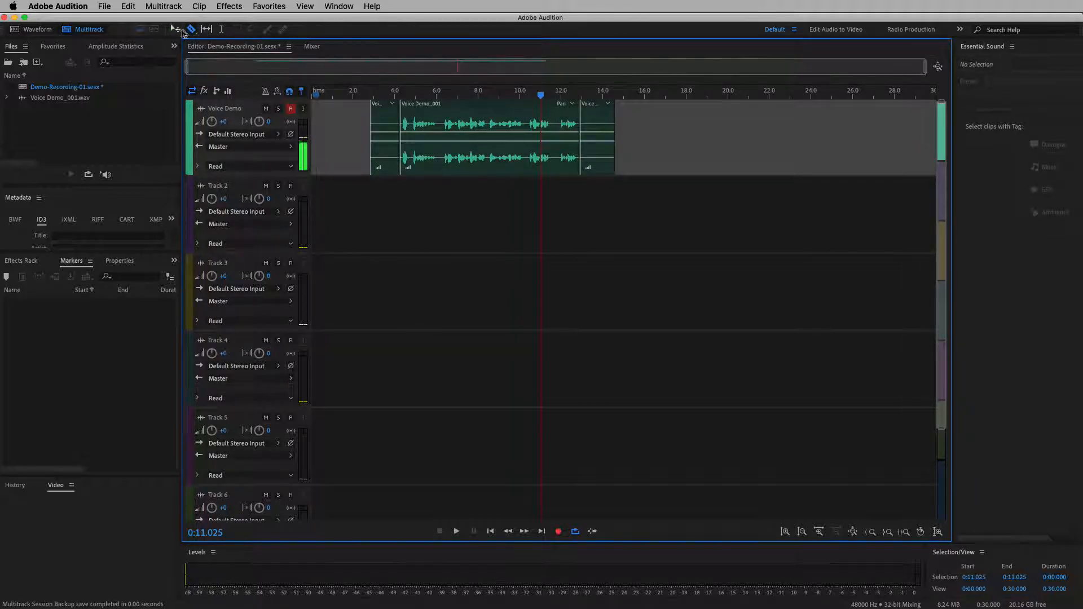
pyautogui.click(383, 116)
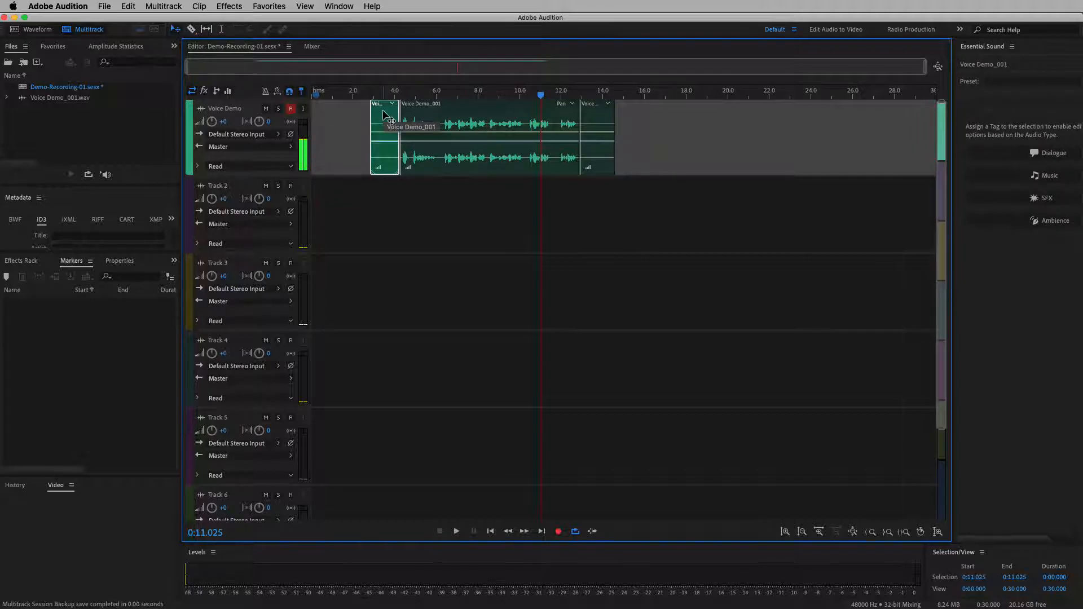
pyautogui.press('Delete')
pyautogui.click(599, 113)
pyautogui.press('Delete')
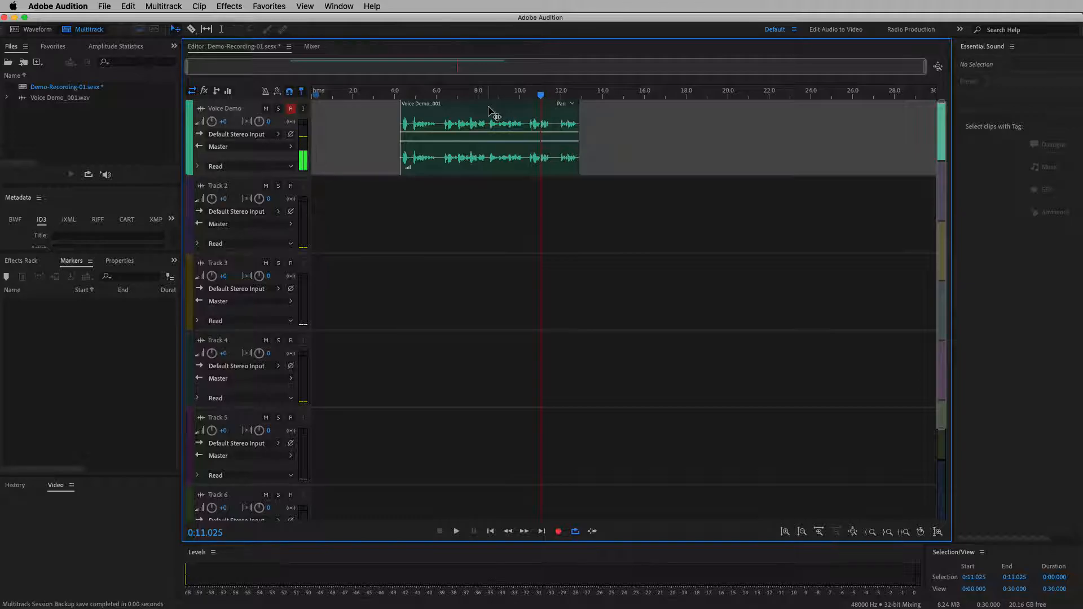
pyautogui.moveTo(491, 112); pyautogui.dragTo(451, 112)
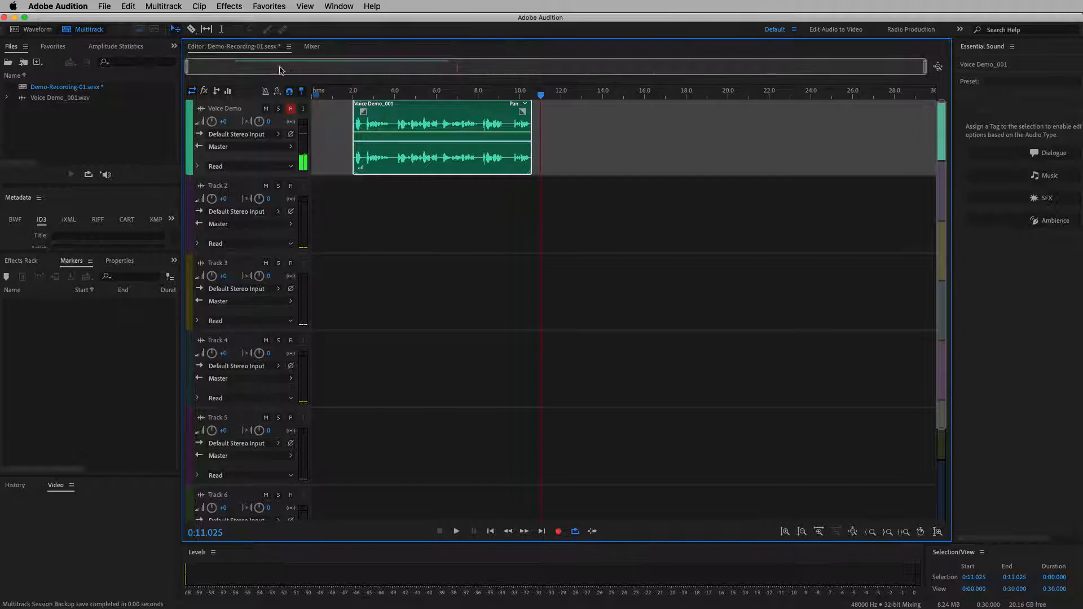
# Add a fade-in of about 0.6 seconds to the start of the voice clip and play it back.
pyautogui.moveTo(926, 66); pyautogui.dragTo(353, 64)
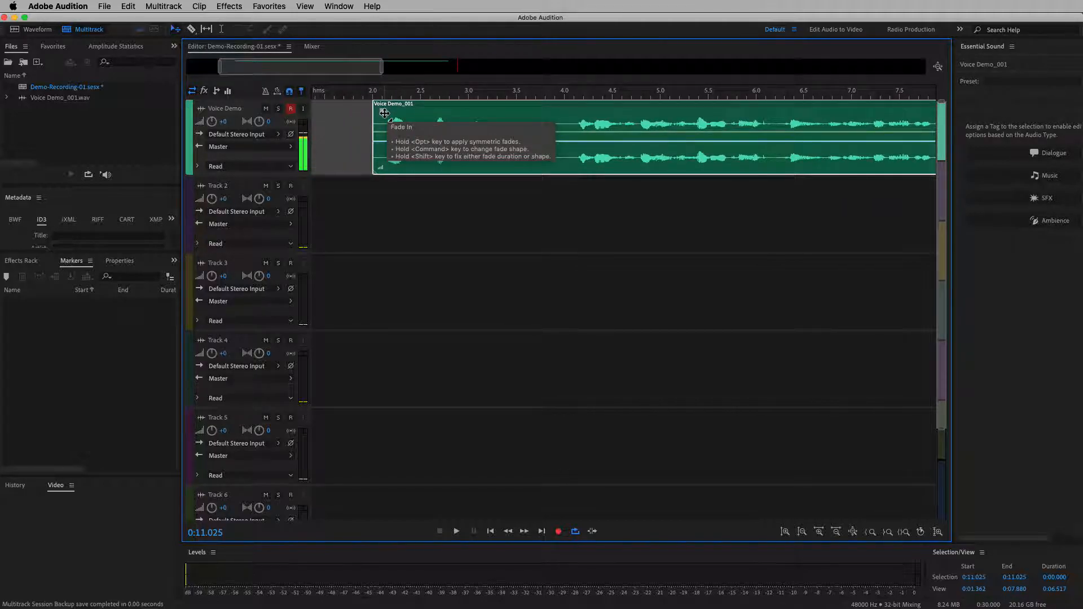
pyautogui.moveTo(383, 112); pyautogui.dragTo(433, 111)
pyautogui.click(368, 97)
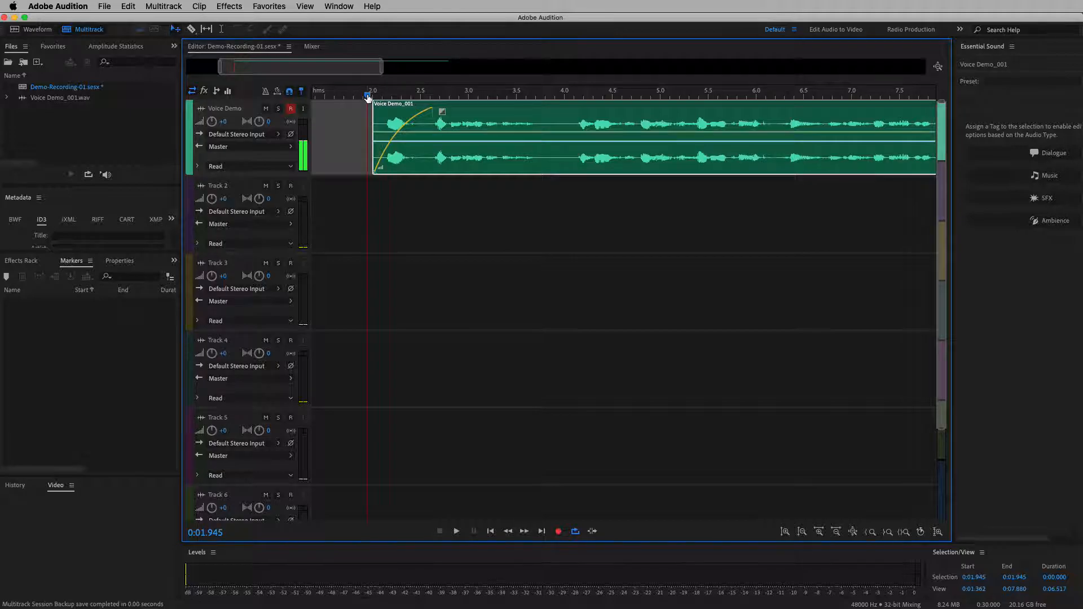
pyautogui.press('space')
pyautogui.press('space')
# Change the fade-in to a straight ramp about 1 second long and play the clip's start.
pyautogui.moveTo(440, 110); pyautogui.dragTo(474, 111)
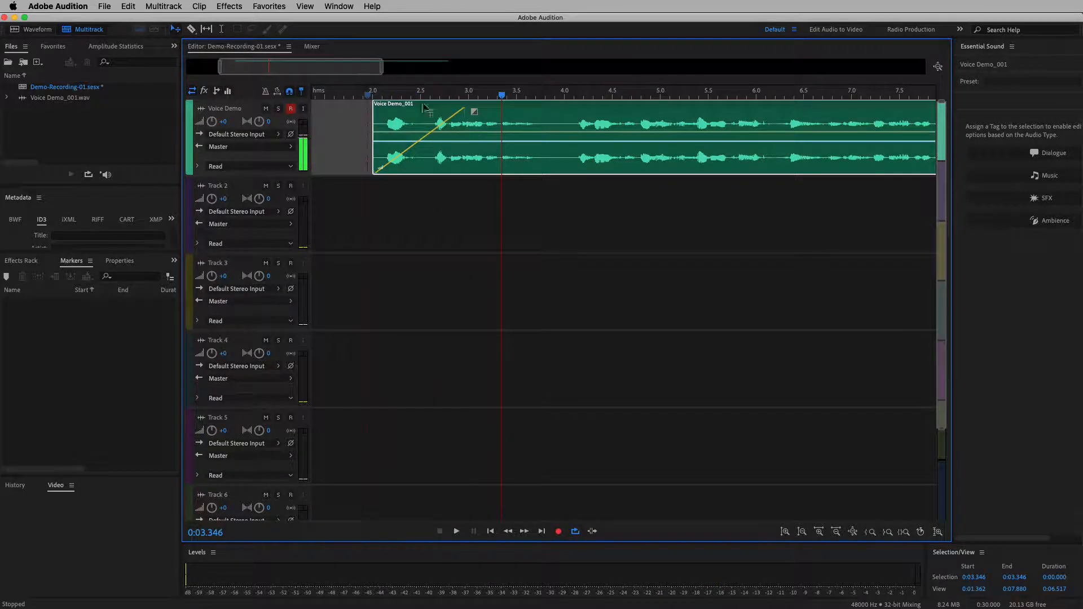
pyautogui.click(368, 94)
pyautogui.press('space')
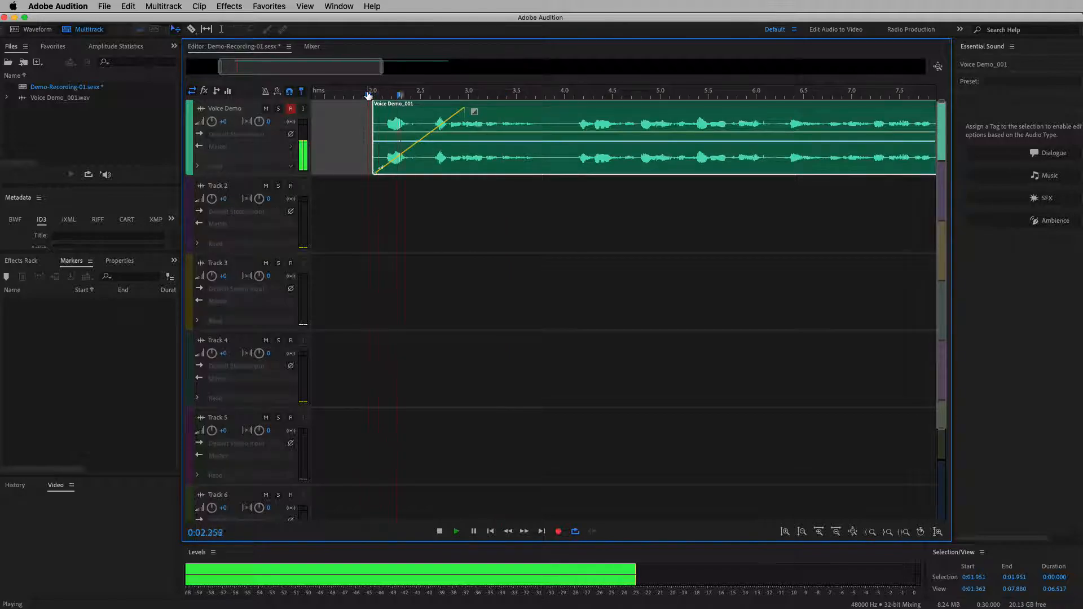
pyautogui.press('space')
# Add a fade-out of about 1.1 seconds to the end of the voice clip and play that part.
pyautogui.moveTo(342, 74); pyautogui.dragTo(474, 68)
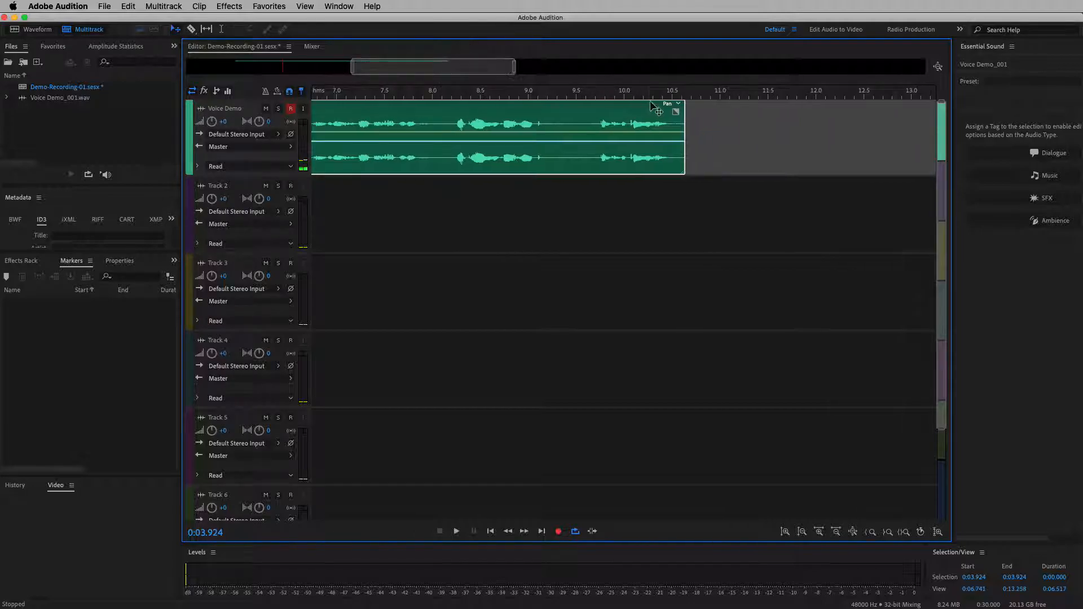
pyautogui.moveTo(675, 111)
pyautogui.mouseDown()
pyautogui.moveTo(565, 104)
pyautogui.moveTo(551, 112)
pyautogui.moveTo(557, 138)
pyautogui.moveTo(570, 112)
pyautogui.mouseUp()
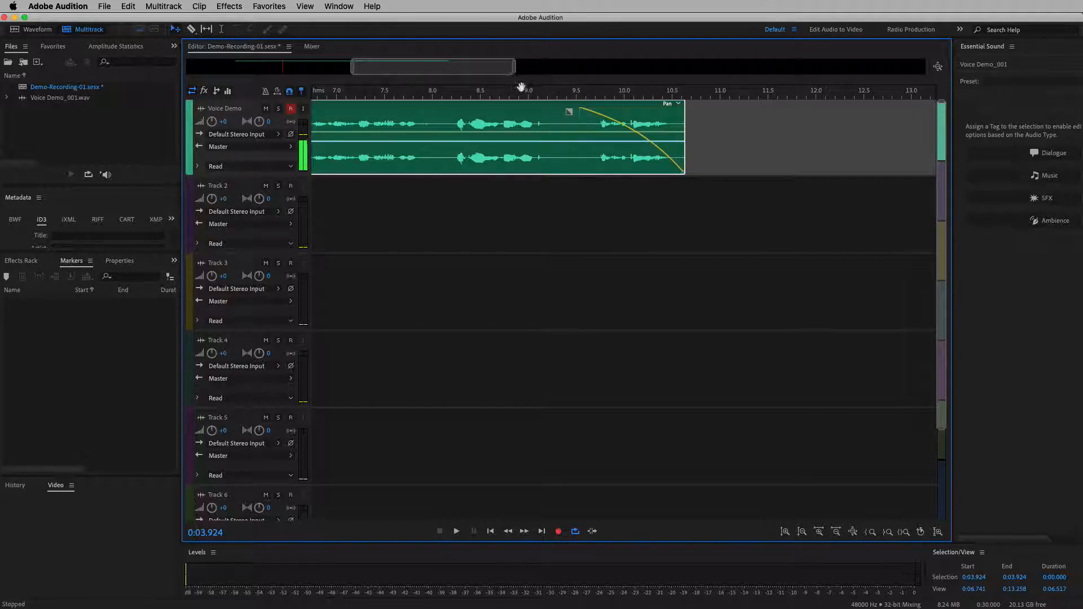
pyautogui.click(447, 97)
pyautogui.press('space')
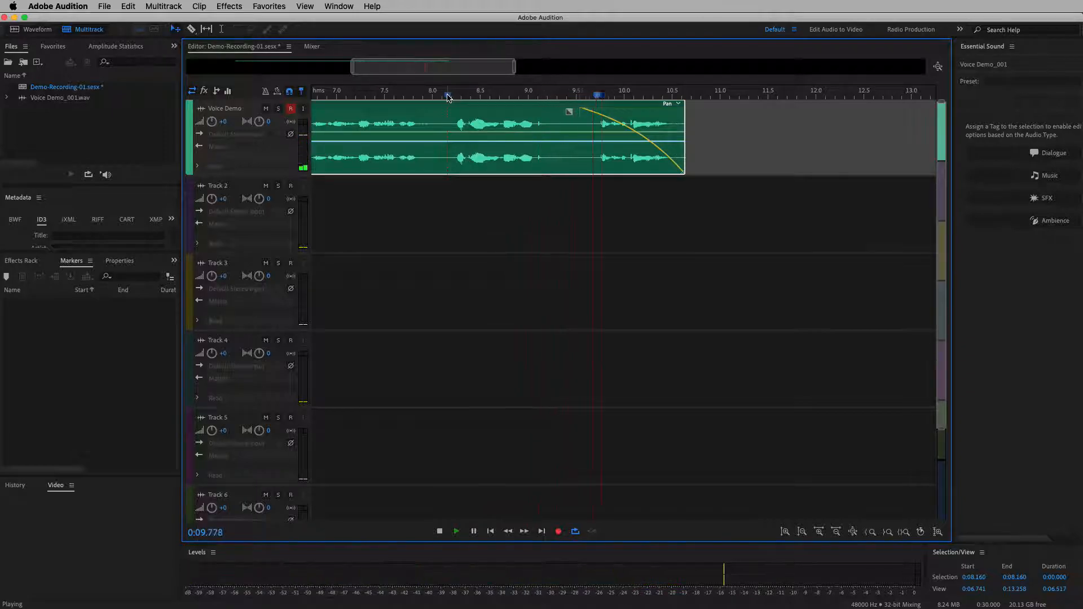
pyautogui.press('space')
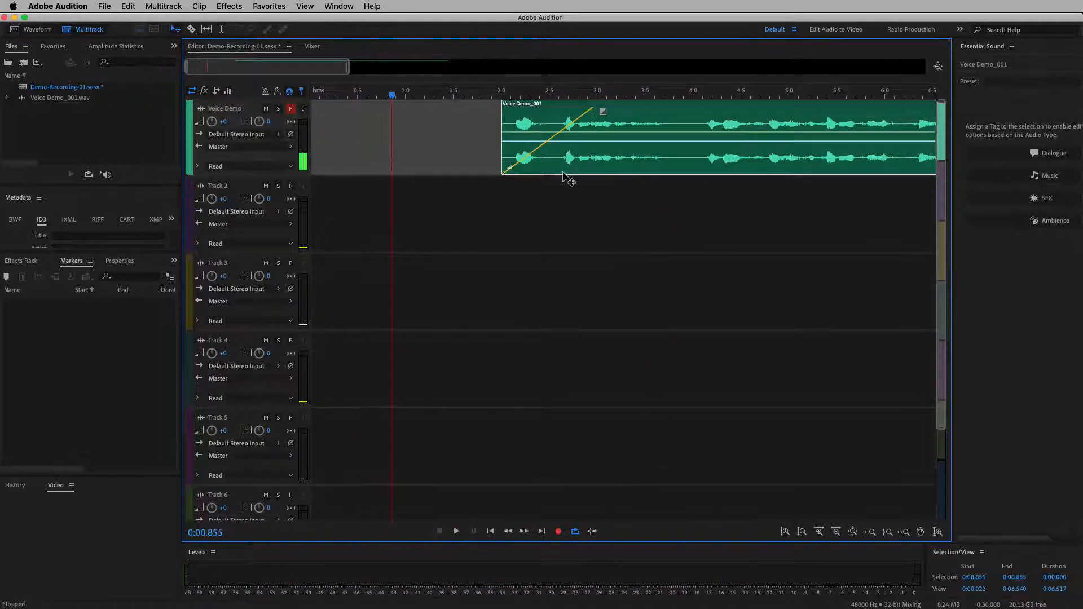
# Play the voice clip from about 6.4 seconds to listen for the phrase to cut near its end.
pyautogui.hscroll(1, 553, 176)
pyautogui.moveTo(383, 96); pyautogui.dragTo(466, 98)
pyautogui.hscroll(10, 564, 151)
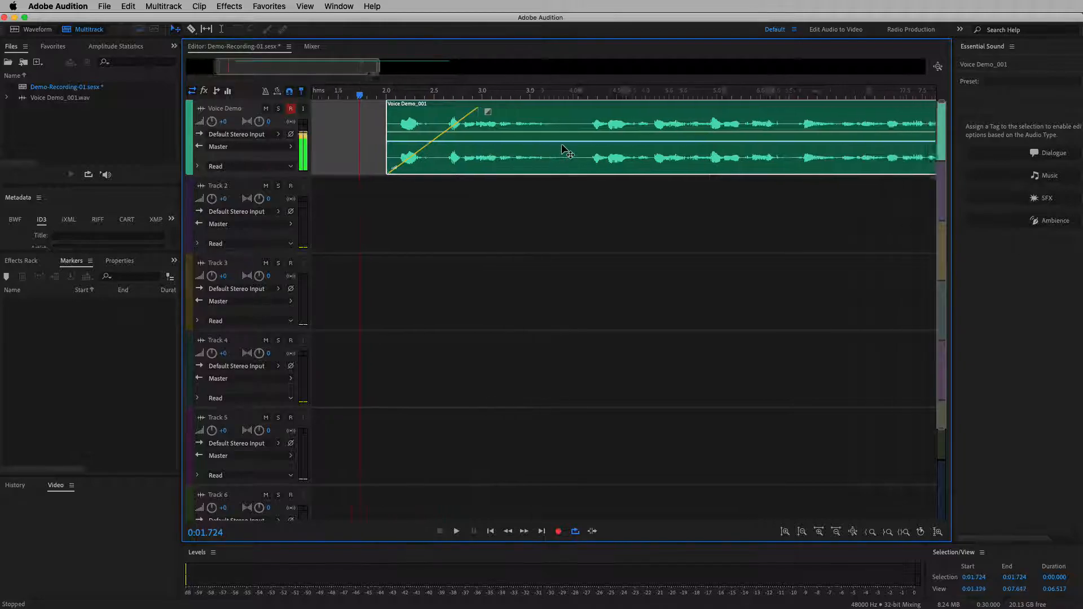
pyautogui.click(663, 95)
pyautogui.press('space')
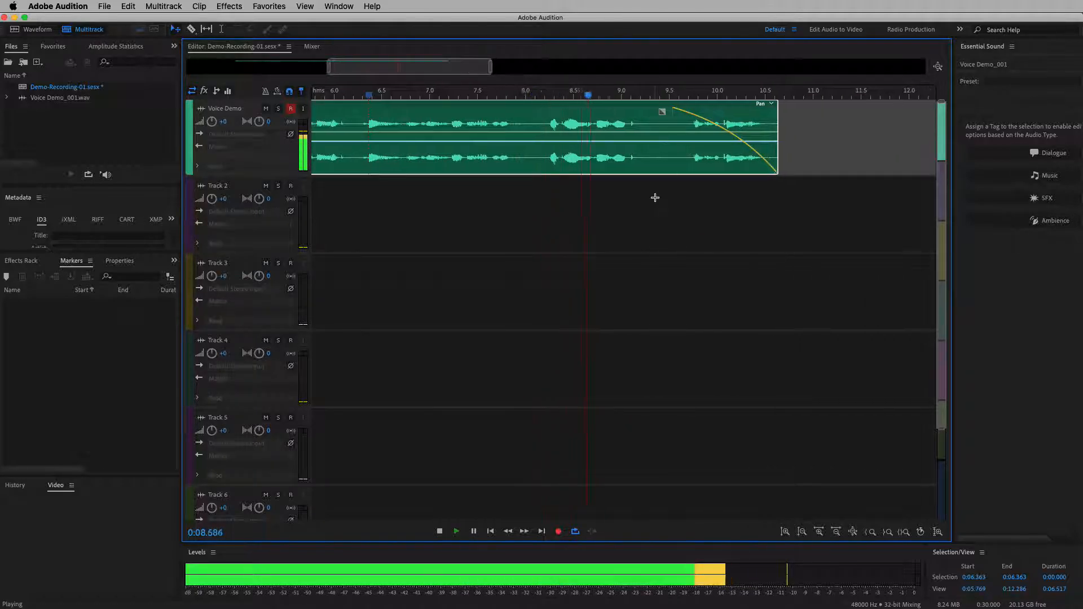
pyautogui.press('space')
# Split the voice clip with the Razor at about 8.2 and 9.2 seconds, around the unwanted phrase.
pyautogui.click(543, 96)
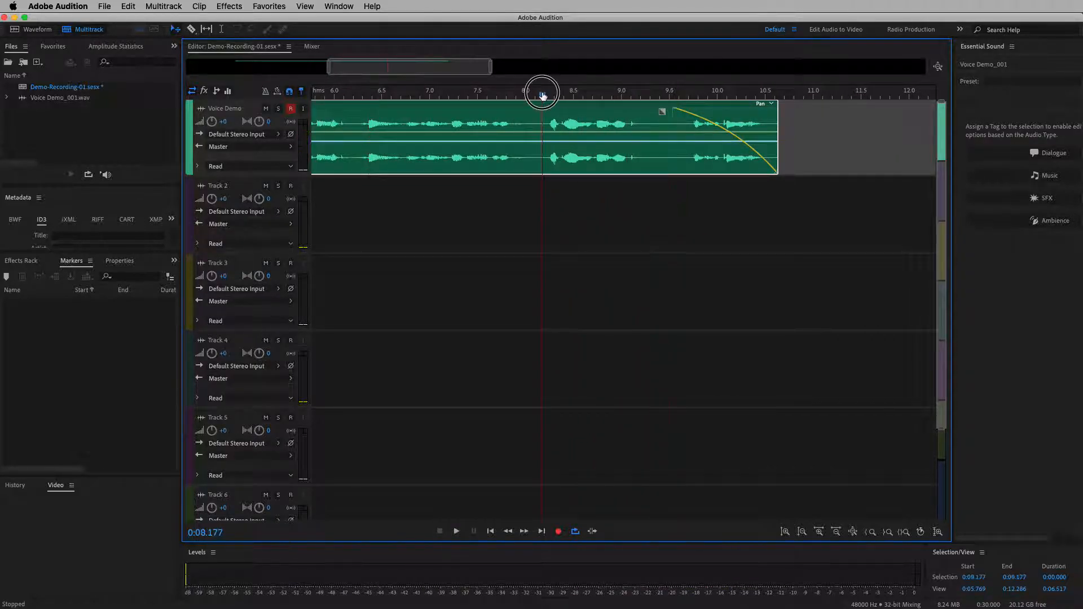
pyautogui.click(192, 31)
pyautogui.click(543, 122)
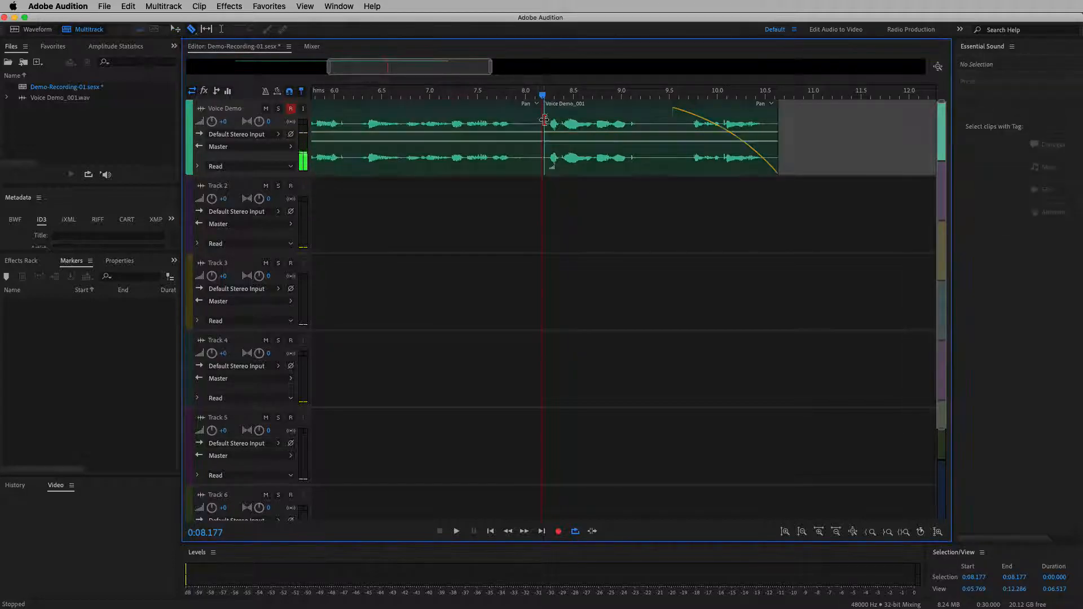
pyautogui.click(645, 118)
pyautogui.press('v')
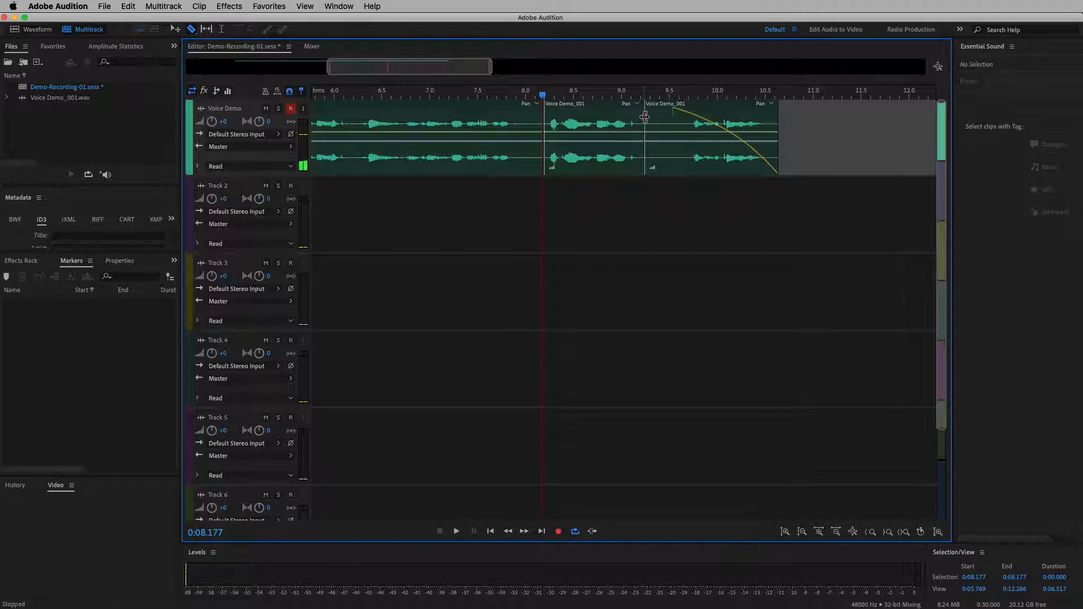
# Delete the middle piece and move the last piece to start at 8.0 seconds, overlapping the first clip in a crossfade.
pyautogui.click(609, 113)
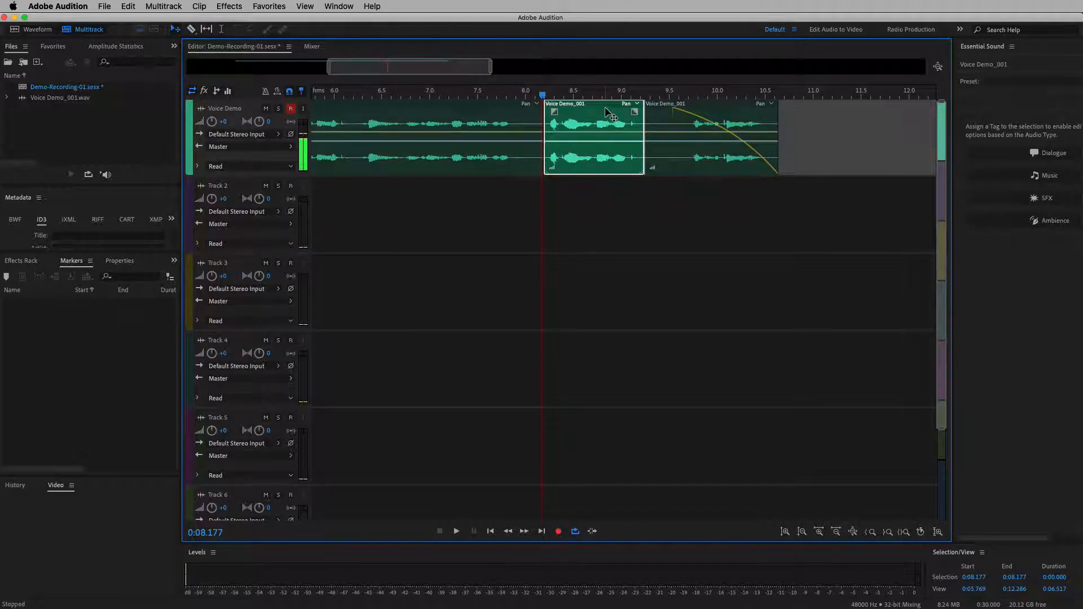
pyautogui.press('Delete')
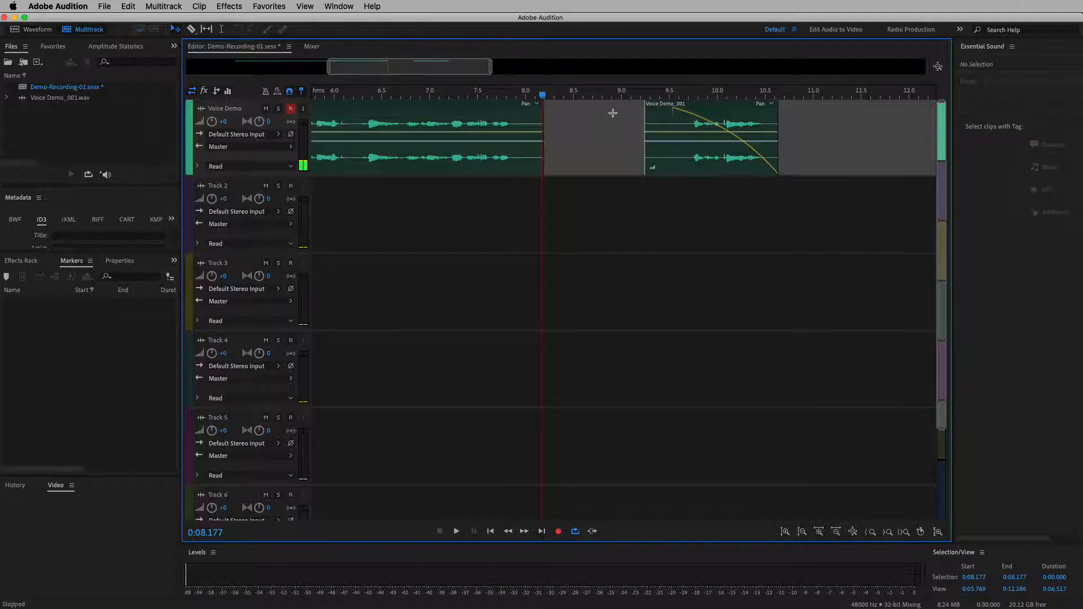
pyautogui.click(710, 108)
pyautogui.moveTo(709, 107); pyautogui.dragTo(573, 105)
pyautogui.click(485, 110)
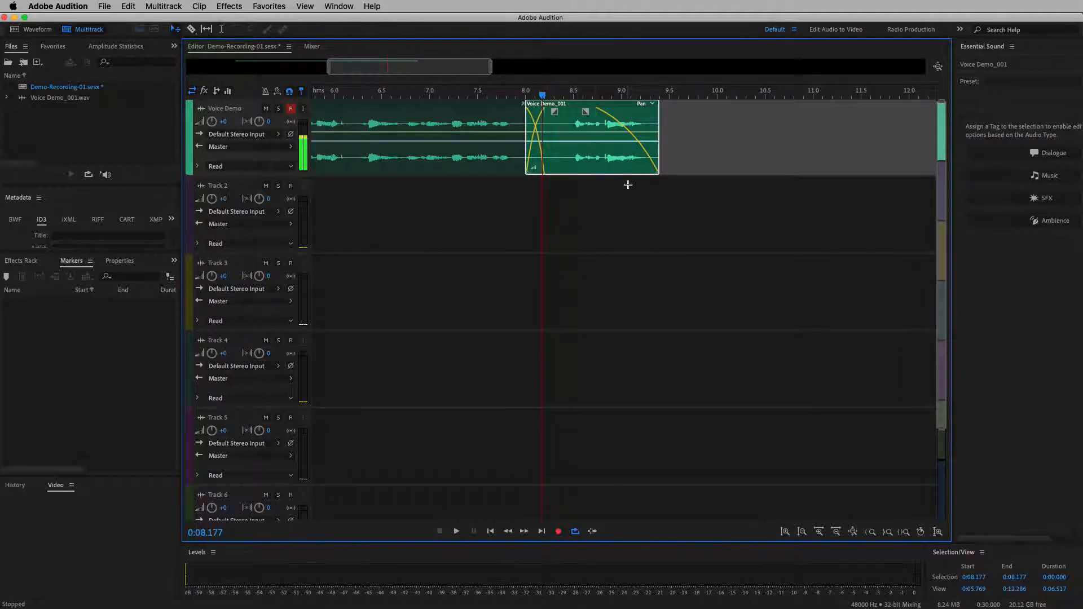
# Place the playhead at about 3.7 seconds and save the multitrack session.
pyautogui.hscroll(-5, 628, 184)
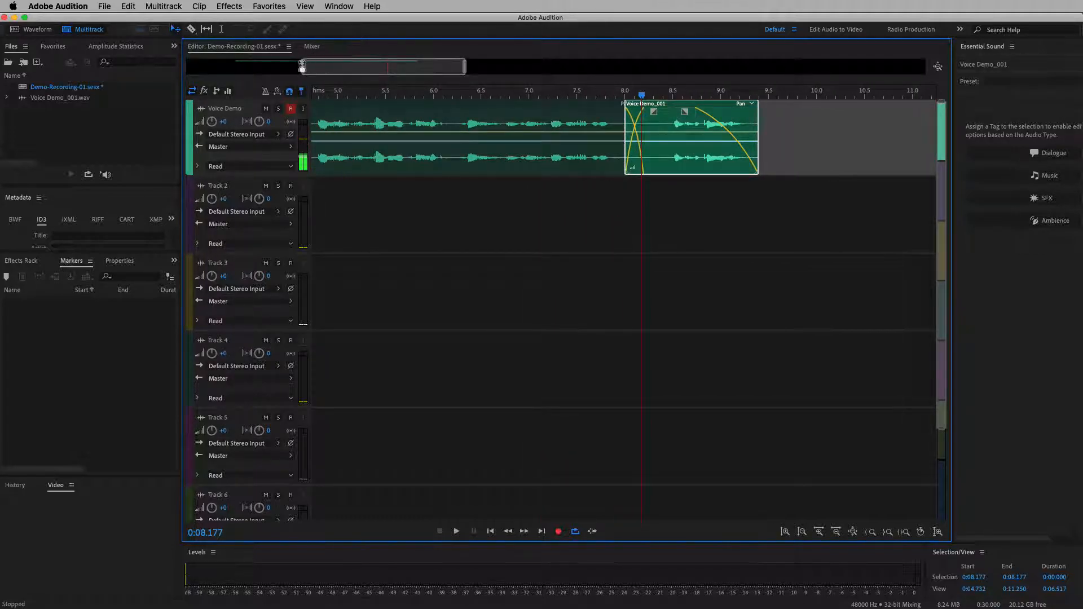
pyautogui.moveTo(398, 65); pyautogui.dragTo(281, 63)
pyautogui.moveTo(348, 66); pyautogui.dragTo(516, 66)
pyautogui.click(486, 95)
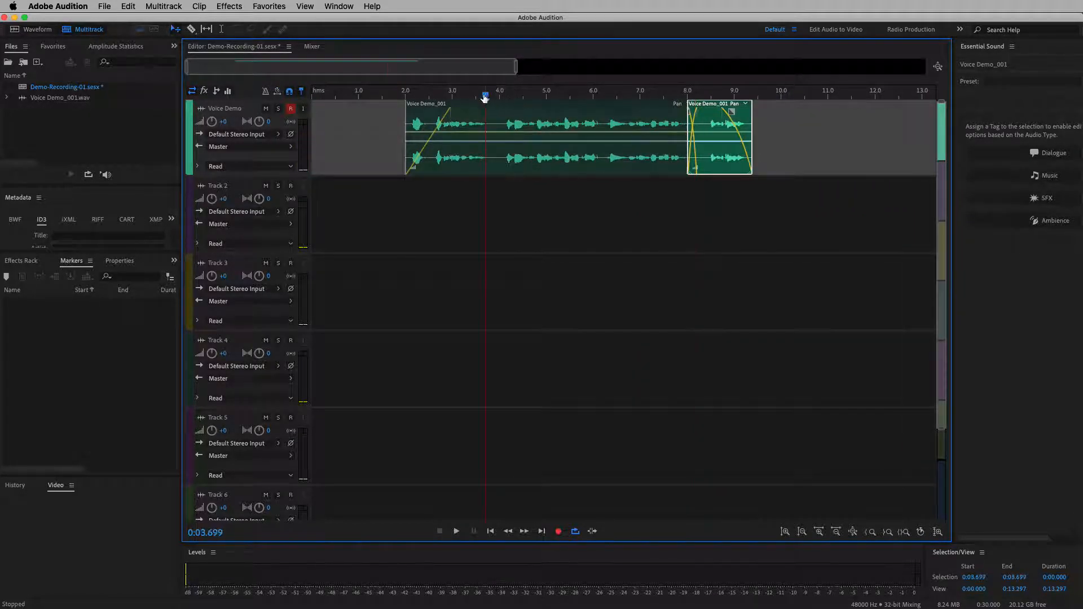
pyautogui.press('super+s')
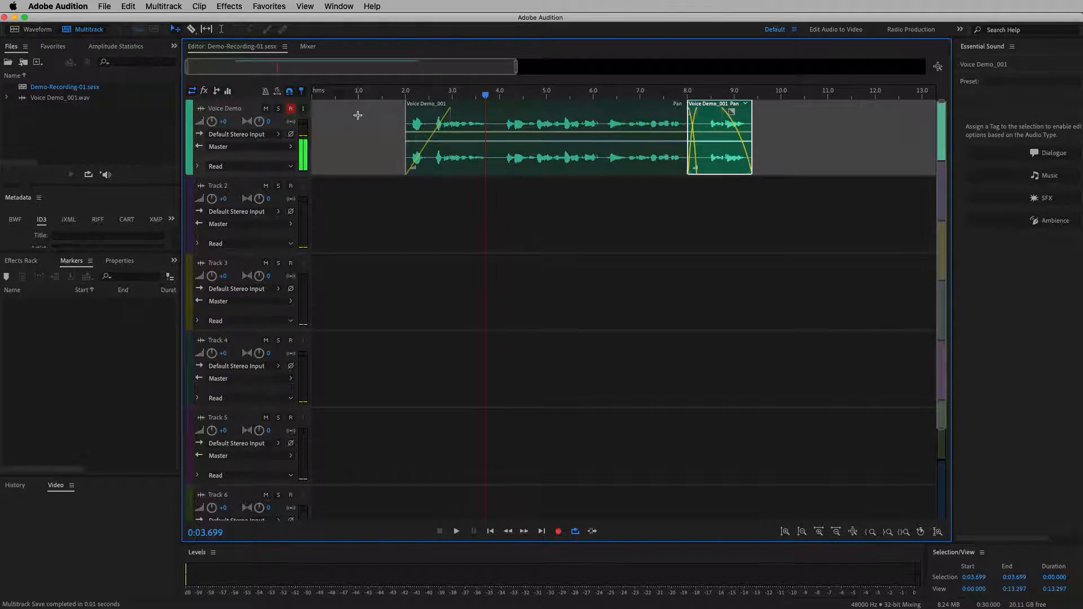
# Disarm and mute the Voice Demo track, and check the muting by playing from about 1.8 seconds.
pyautogui.click(290, 108)
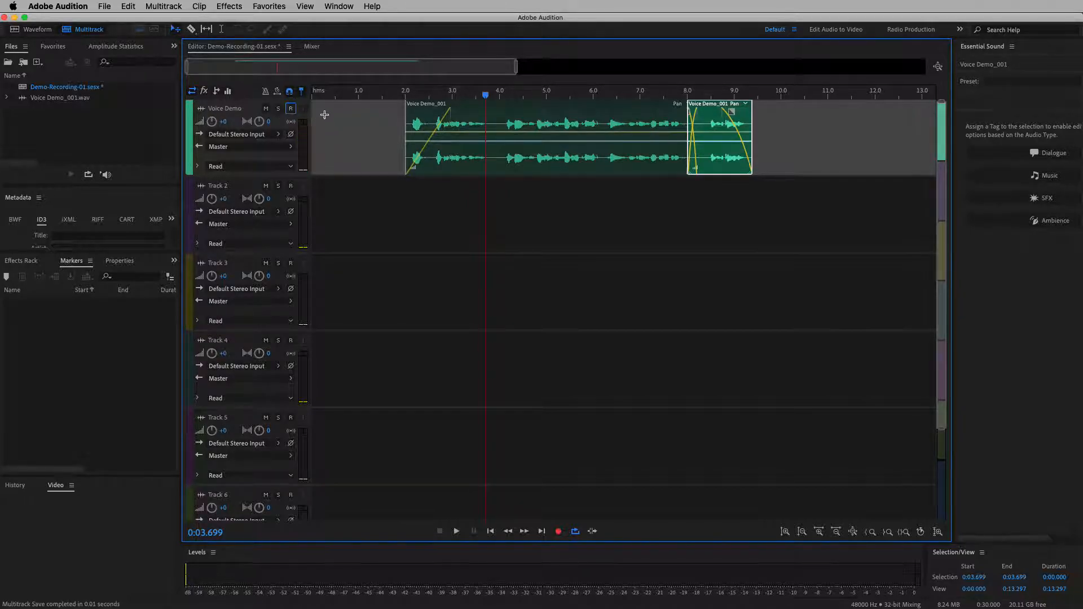
pyautogui.click(266, 109)
pyautogui.click(395, 94)
pyautogui.press('space')
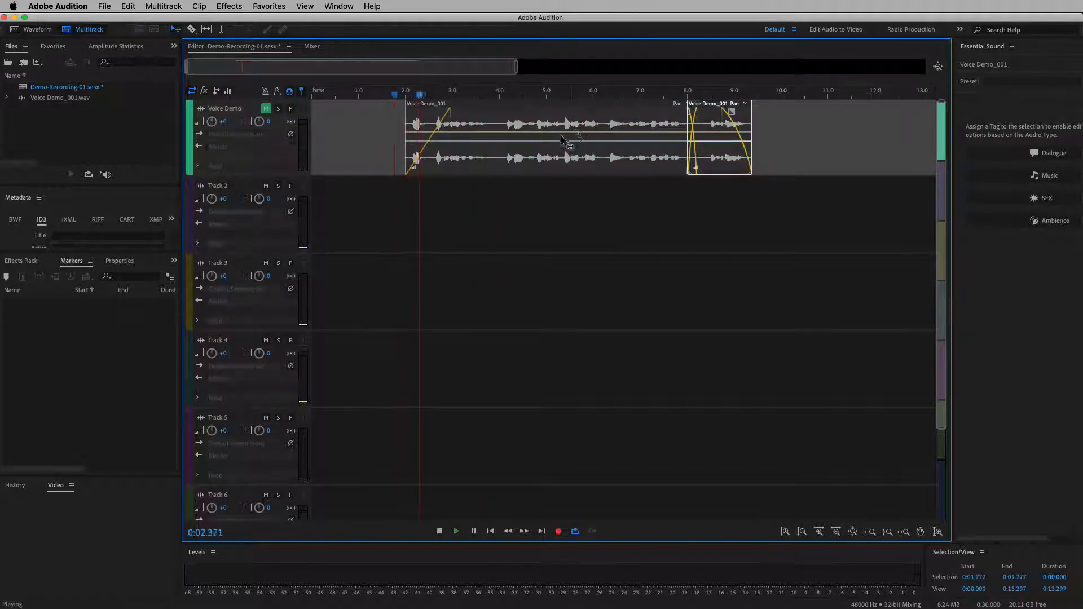
pyautogui.press('space')
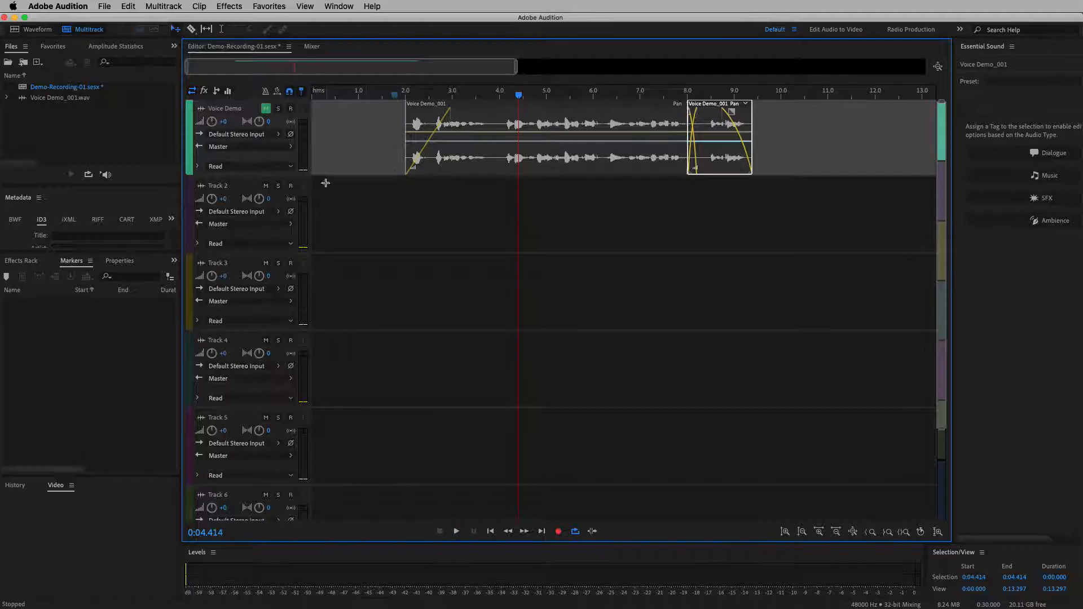
# Rename Track 2 as Junk Mail.
pyautogui.click(222, 187)
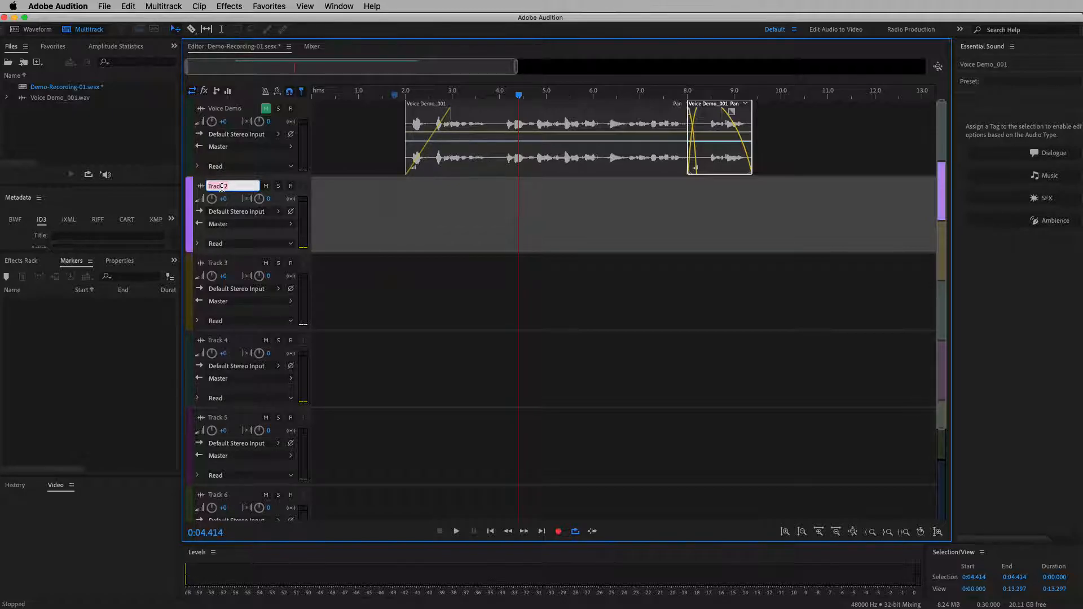
pyautogui.press('BackSpace')
pyautogui.press('Return')
# Arm the Junk Mail track and record a take of about 10 seconds from the start of the timeline.
pyautogui.moveTo(366, 93); pyautogui.dragTo(301, 94)
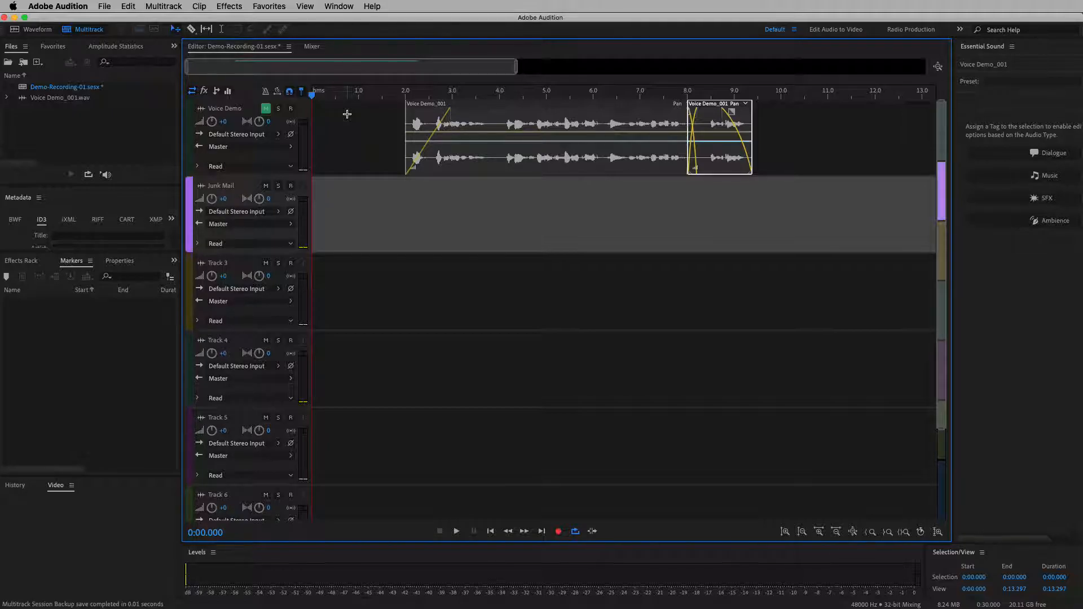
pyautogui.click(290, 185)
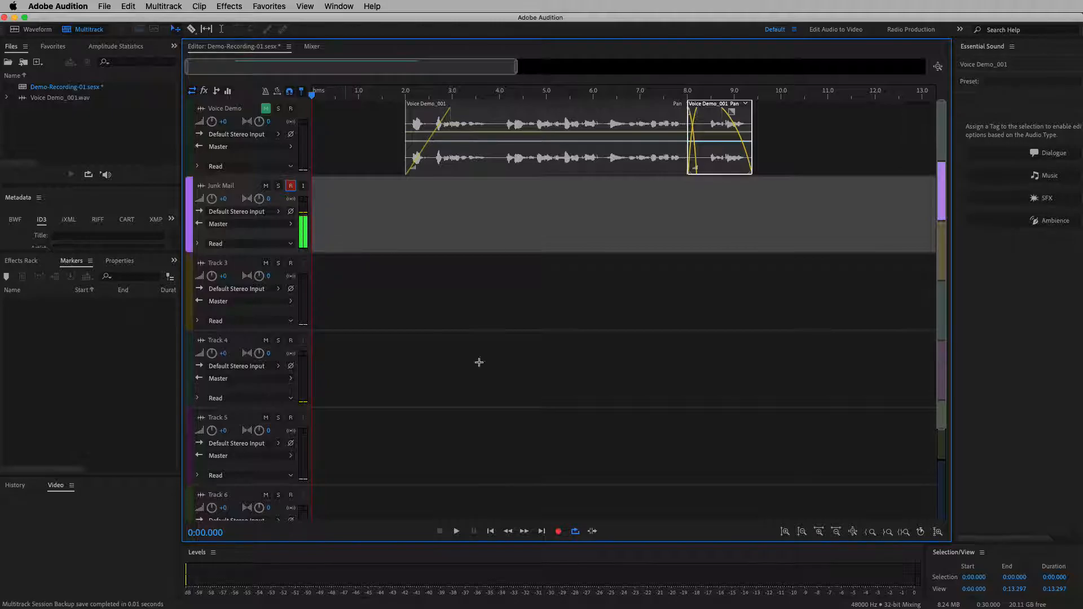
pyautogui.click(559, 531)
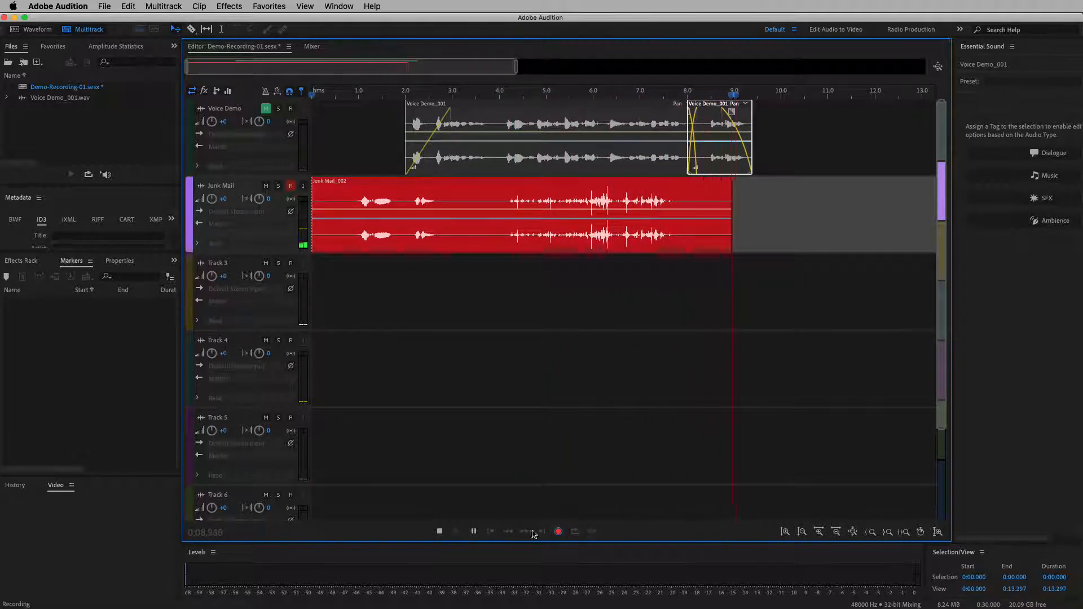
pyautogui.click(440, 532)
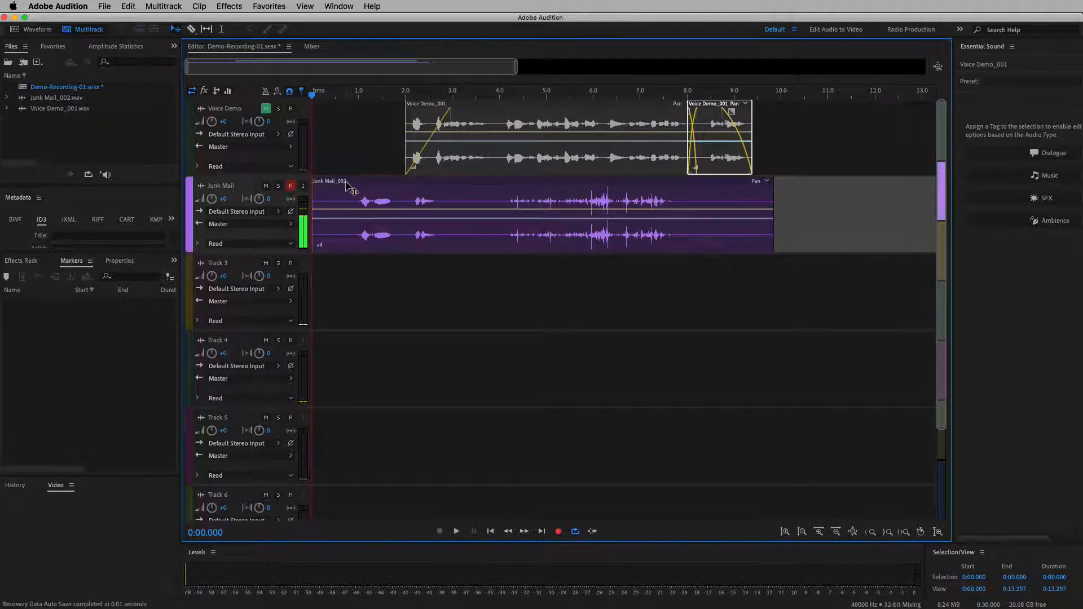
# Record a second take of about 12 seconds on the Junk Mail track, starting at about 10.5 seconds.
pyautogui.click(806, 95)
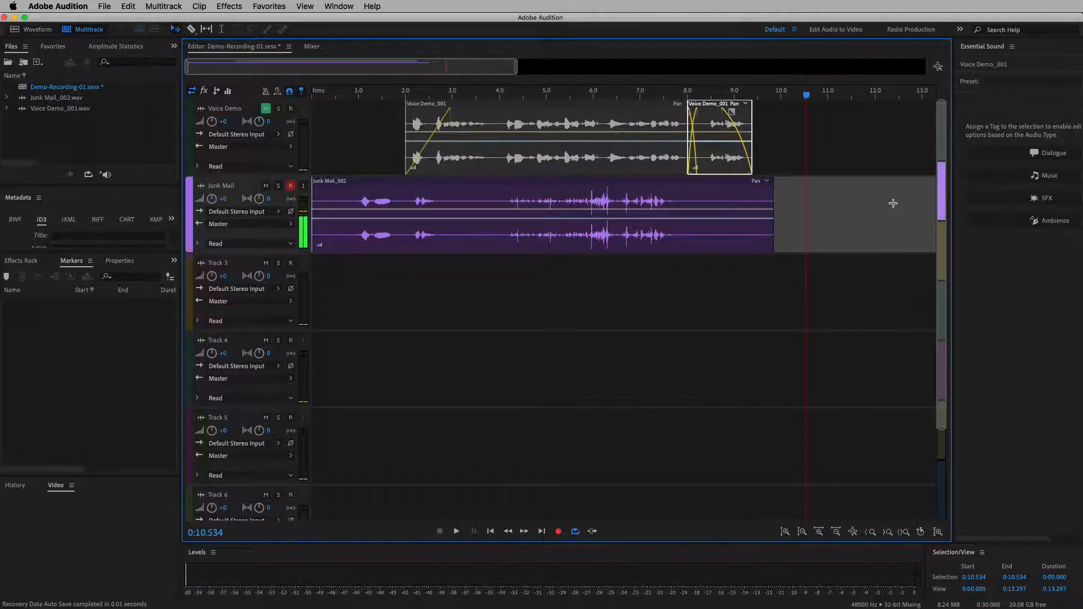
pyautogui.click(558, 531)
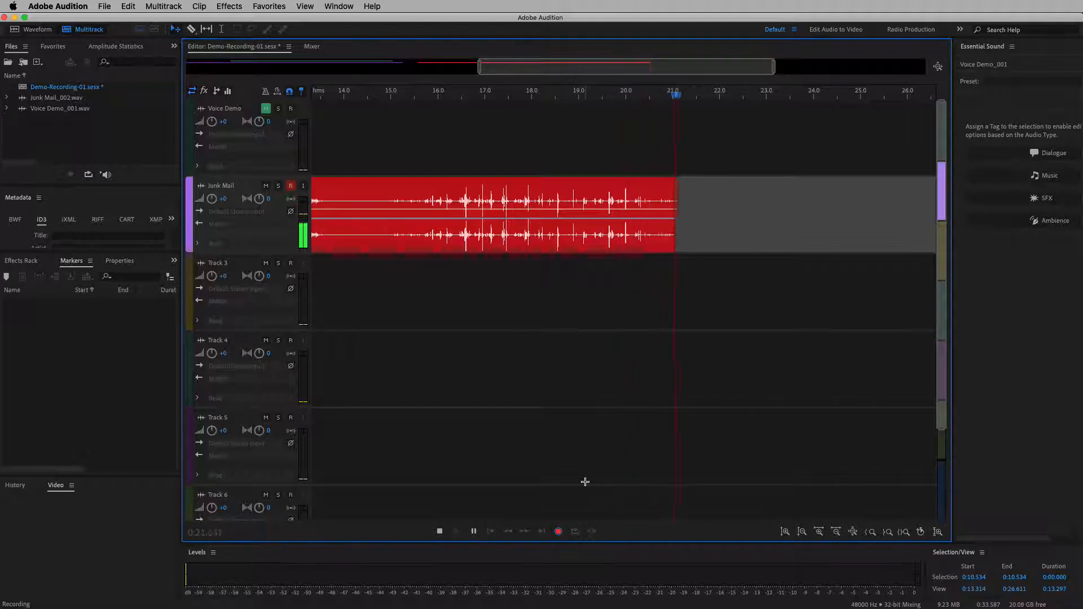
pyautogui.click(439, 530)
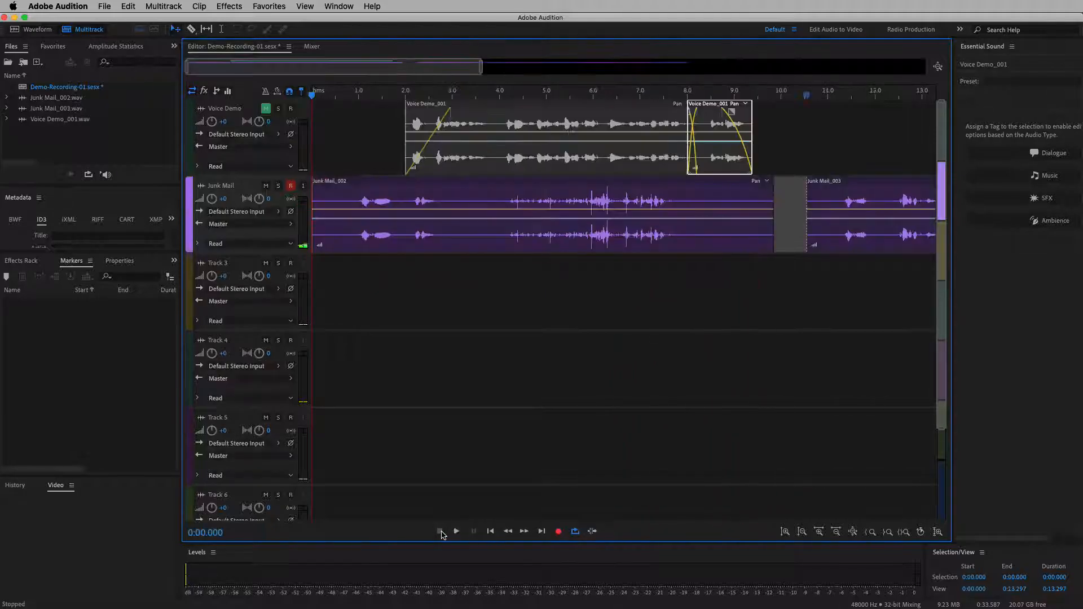
# Record a third take on the Junk Mail track, starting after the second take at about 23.5 seconds.
pyautogui.hscroll(10, 603, 346)
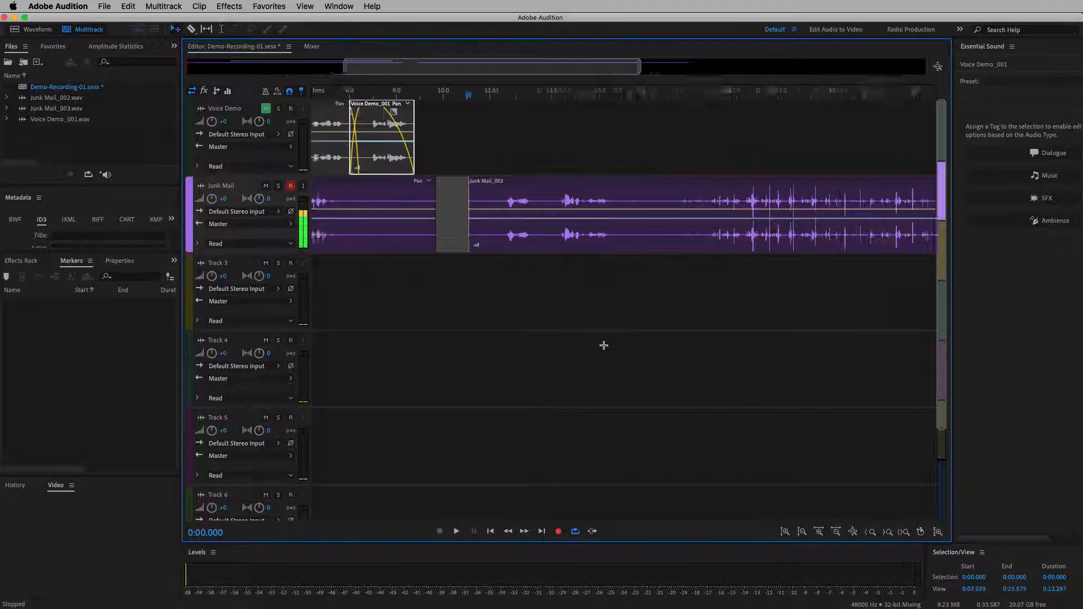
pyautogui.hscroll(4, 603, 345)
pyautogui.click(703, 97)
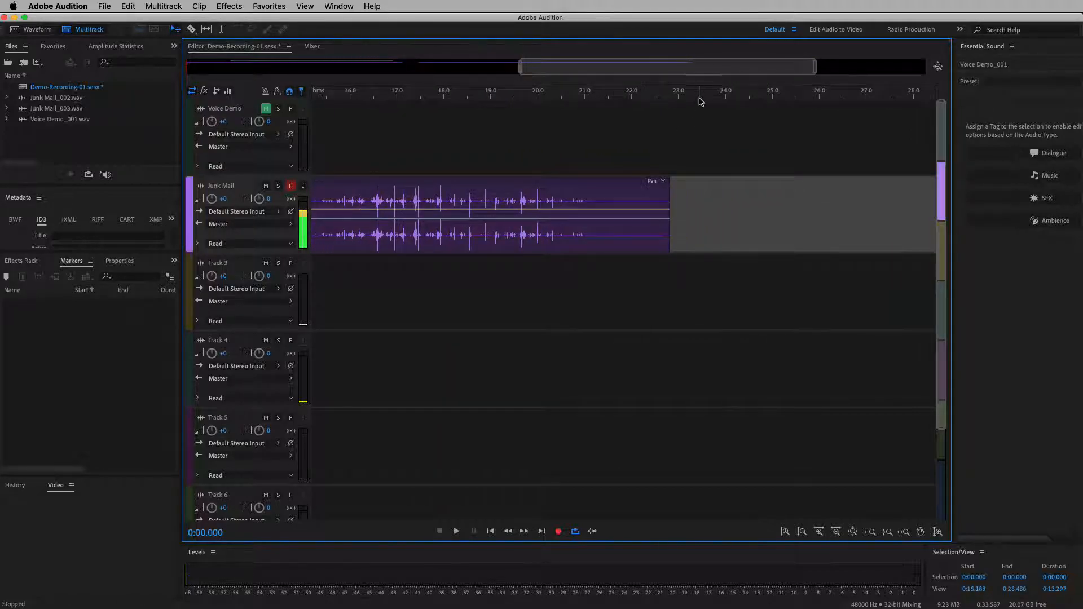
pyautogui.click(558, 531)
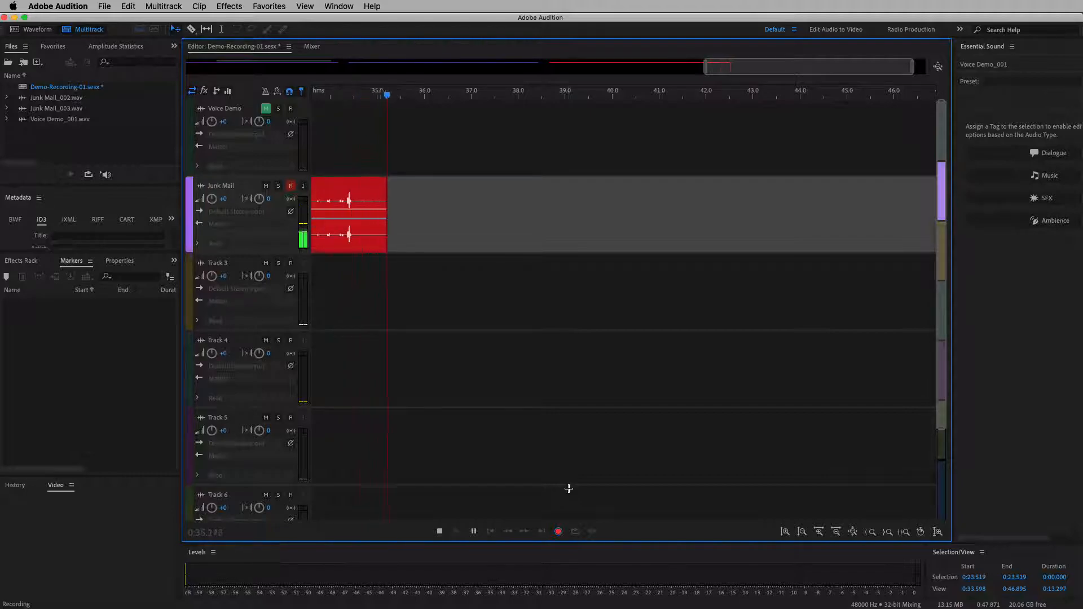
pyautogui.click(440, 530)
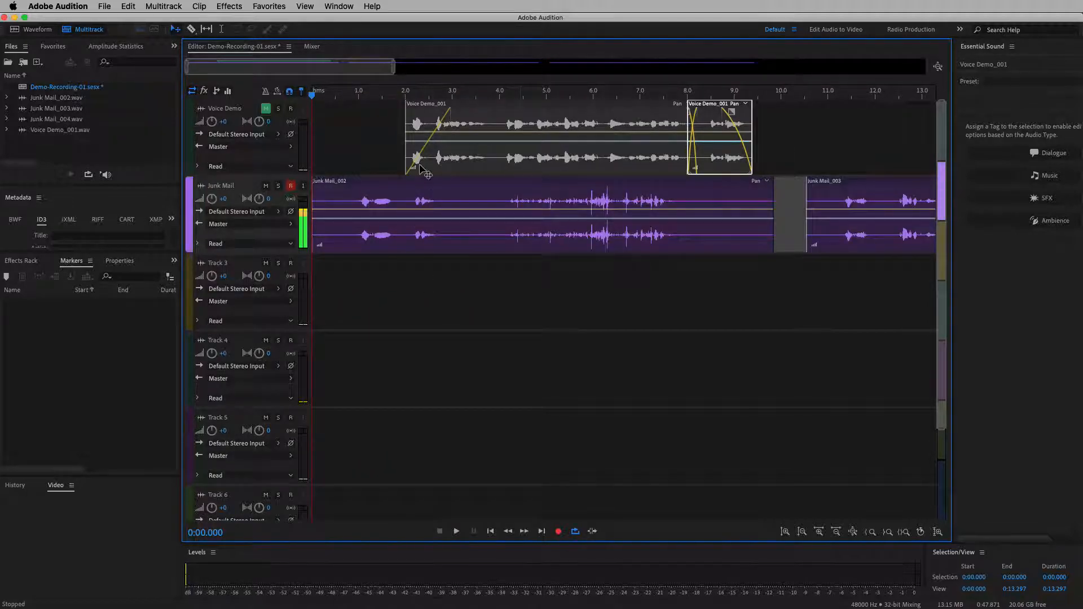
# Select the Junk Mail_004.wav take in the file list and save the session.
pyautogui.click(340, 92)
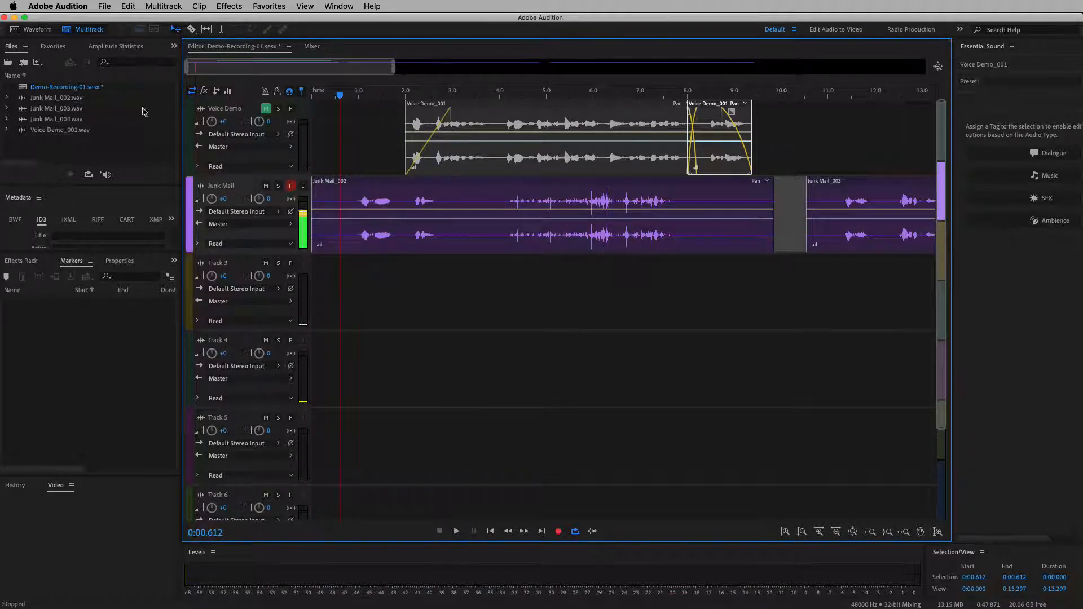
pyautogui.click(78, 108)
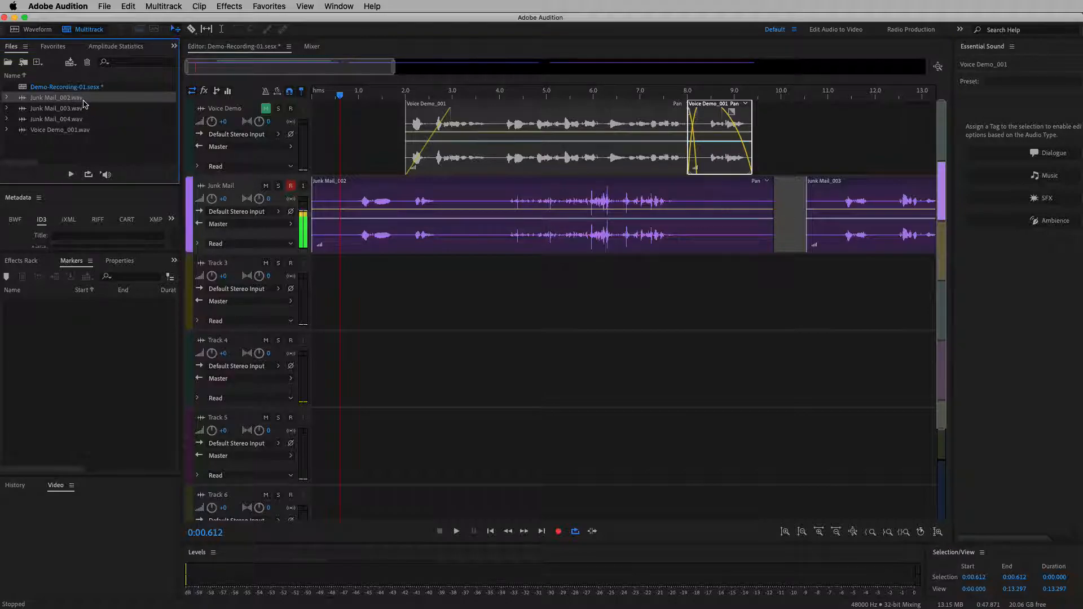
pyautogui.click(87, 118)
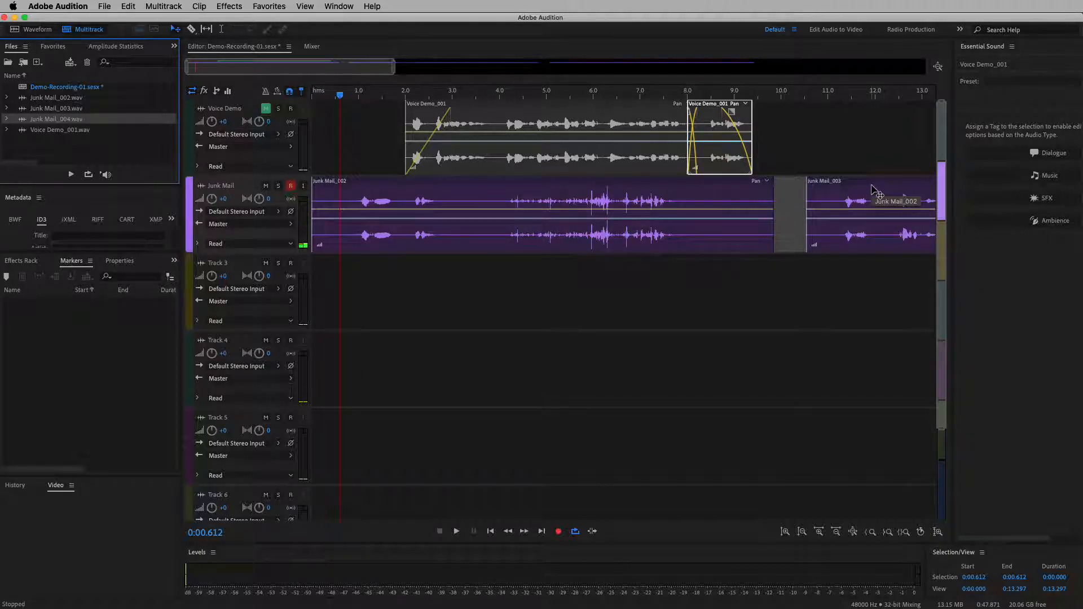
pyautogui.press('super+s')
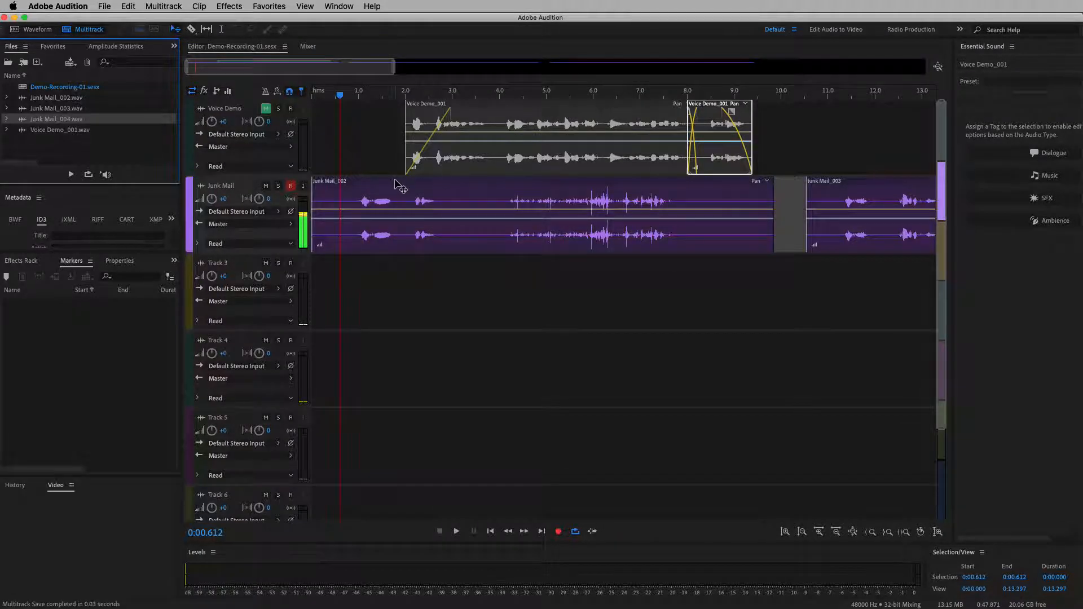